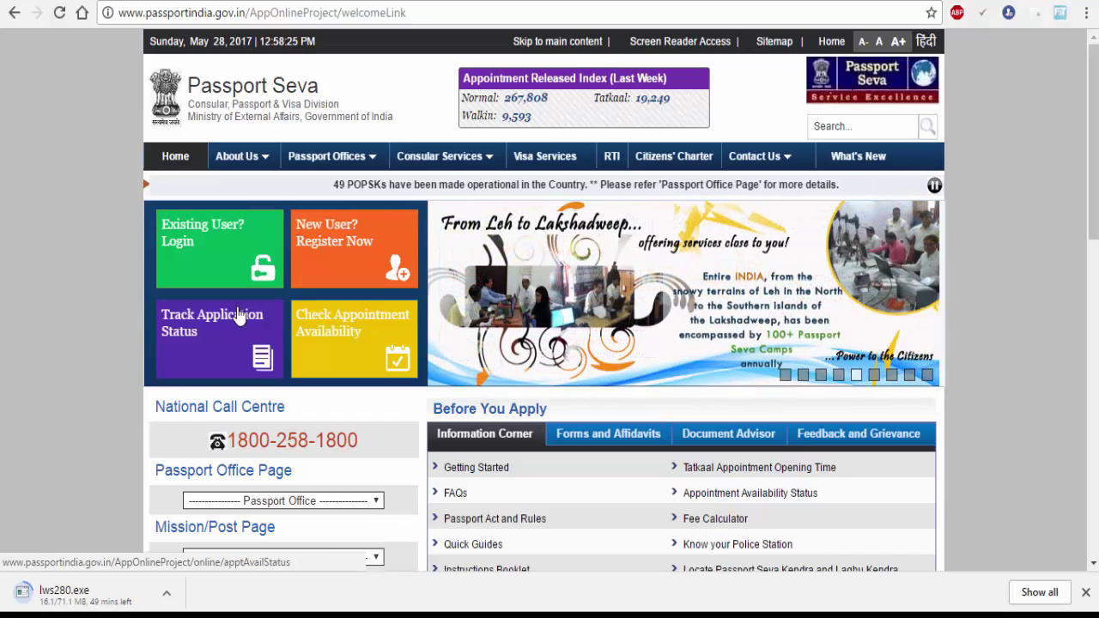
Step: Log in as an existing user with the login ID, account password and displayed captcha characters
{"action": "left_click", "coordinate": [214, 233]}
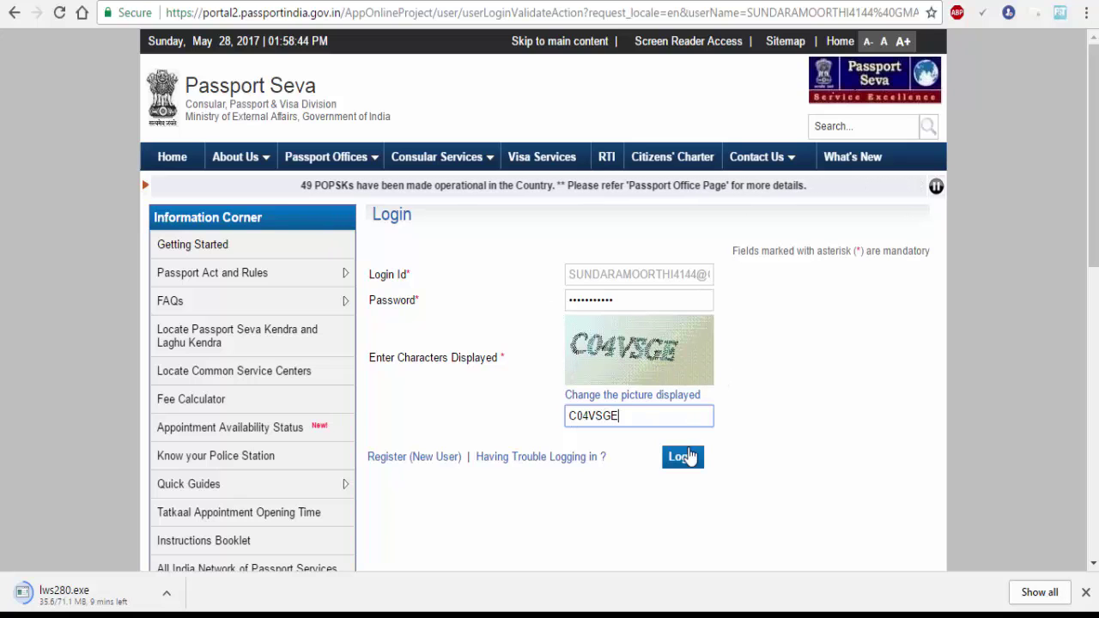
{"action": "left_click", "coordinate": [683, 457]}
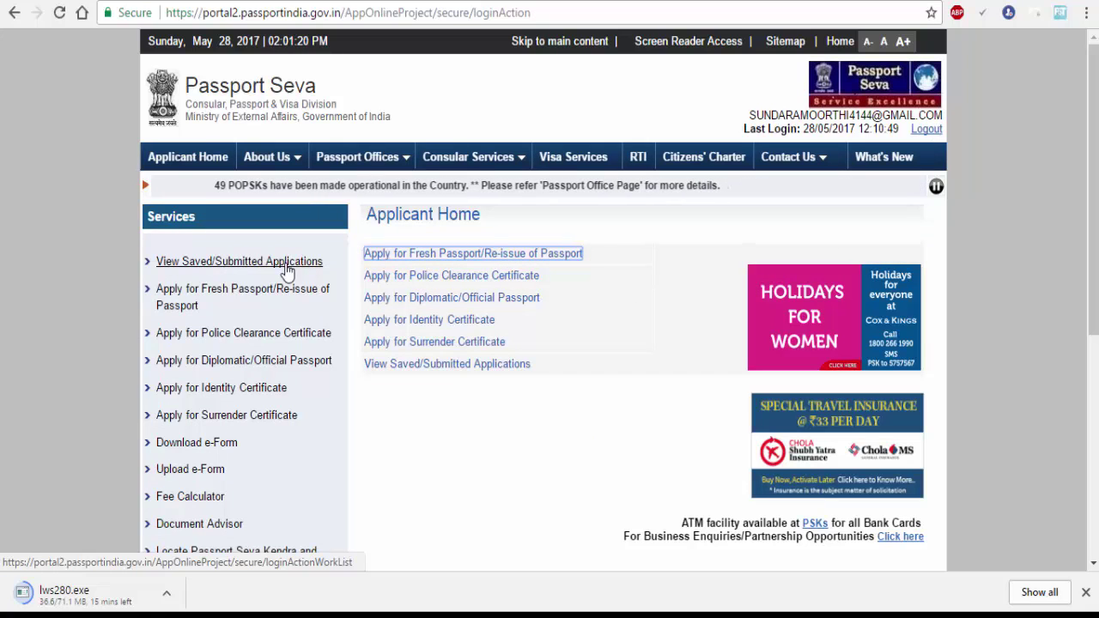
Step: Open the saved passport re-issue application, accept its passport type selections and continue to the applicant details
{"action": "left_click", "coordinate": [285, 263]}
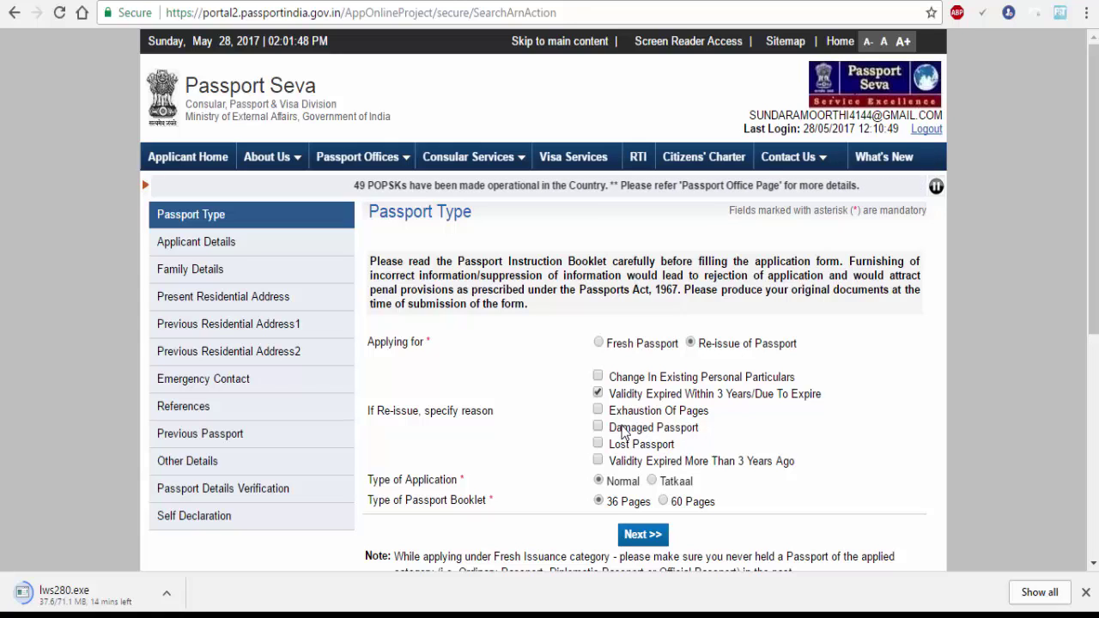
{"action": "scroll", "coordinate": [623, 429], "scroll_direction": "down", "scroll_amount": 1}
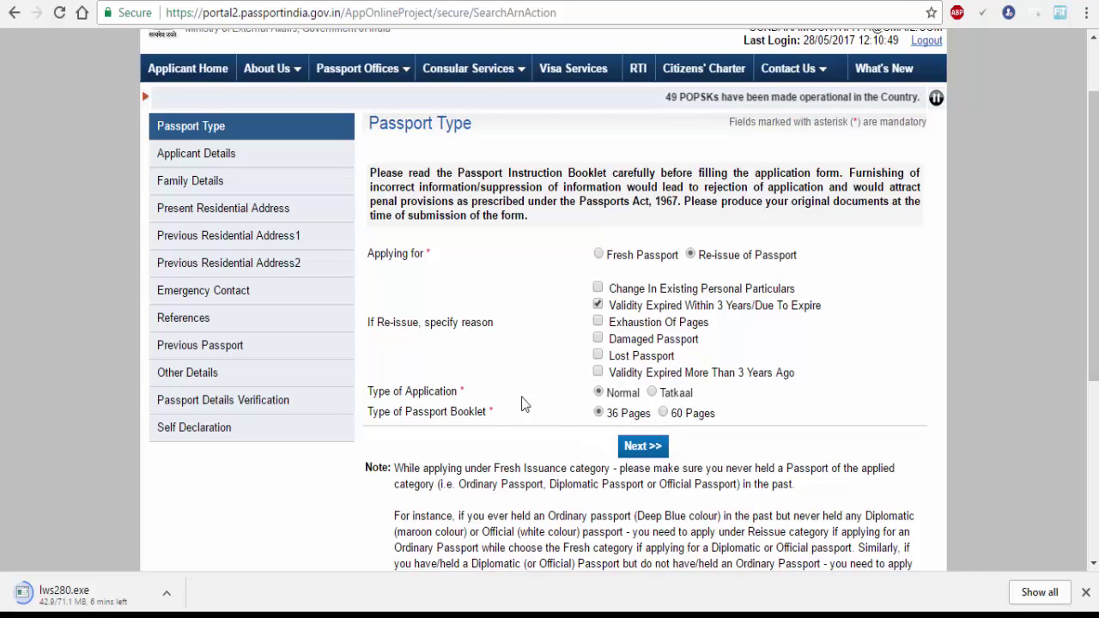
{"action": "left_click", "coordinate": [638, 447]}
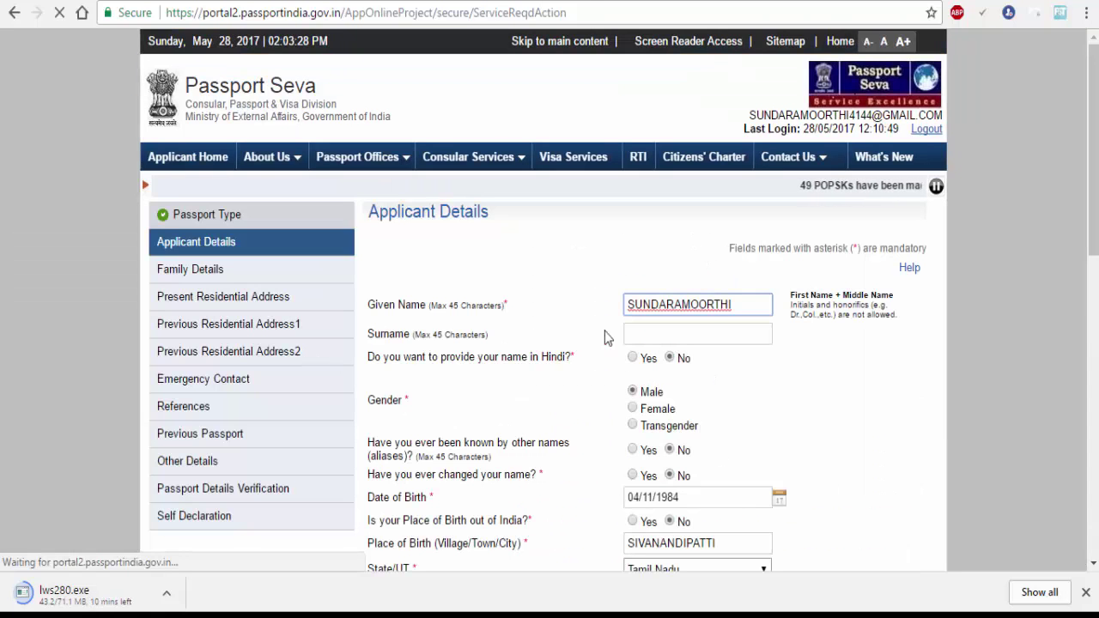
Step: Examine the given name, date of birth, place of birth, PAN and Voter Id fields in the applicant details
{"action": "double_click", "coordinate": [670, 302]}
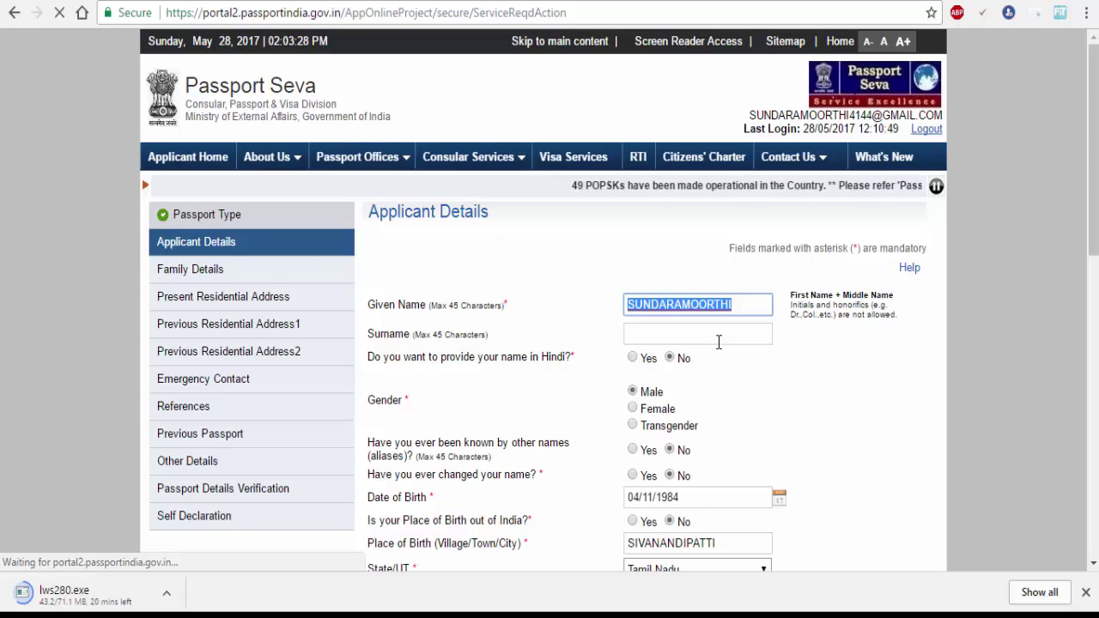
{"action": "scroll", "coordinate": [718, 342], "scroll_direction": "down", "scroll_amount": 1}
{"action": "scroll", "coordinate": [746, 300], "scroll_direction": "up", "scroll_amount": 1}
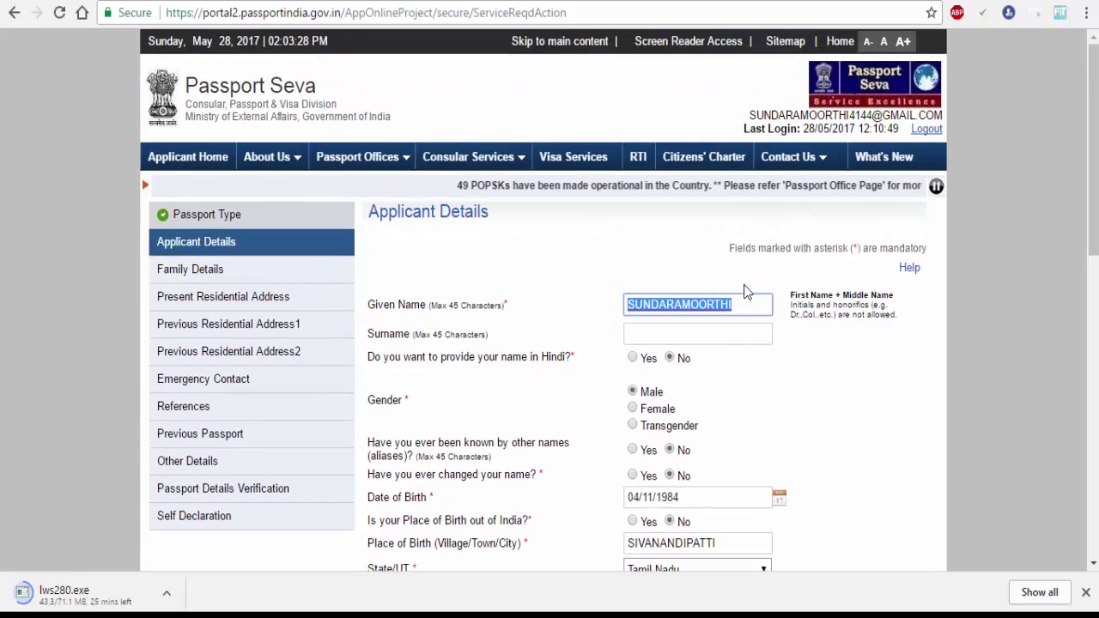
{"action": "left_click", "coordinate": [745, 309]}
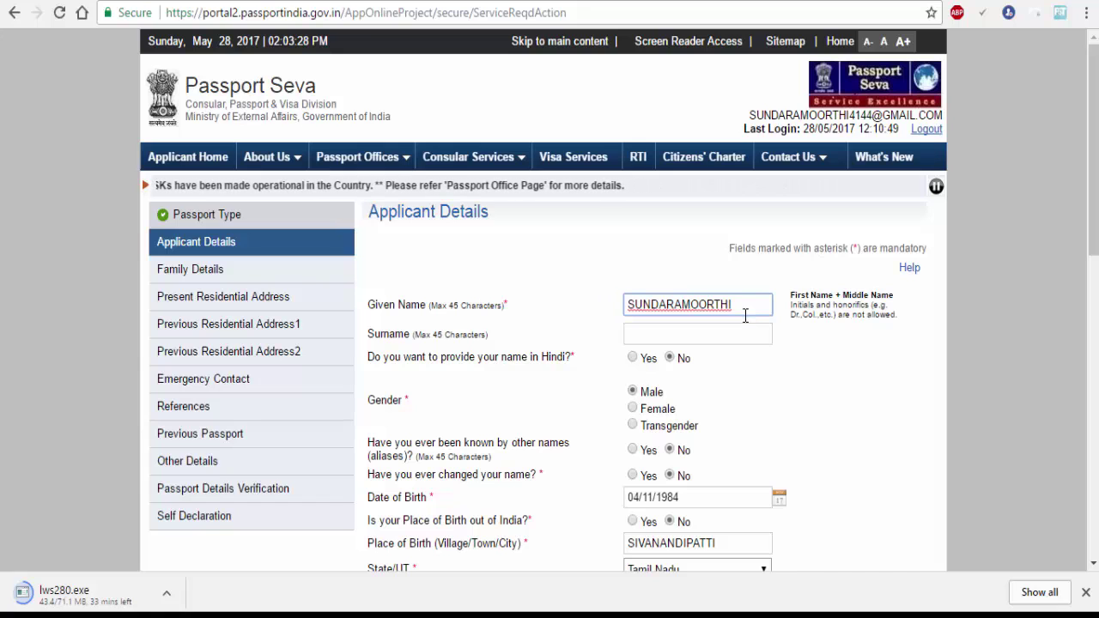
{"action": "scroll", "coordinate": [745, 321], "scroll_direction": "down", "scroll_amount": 1}
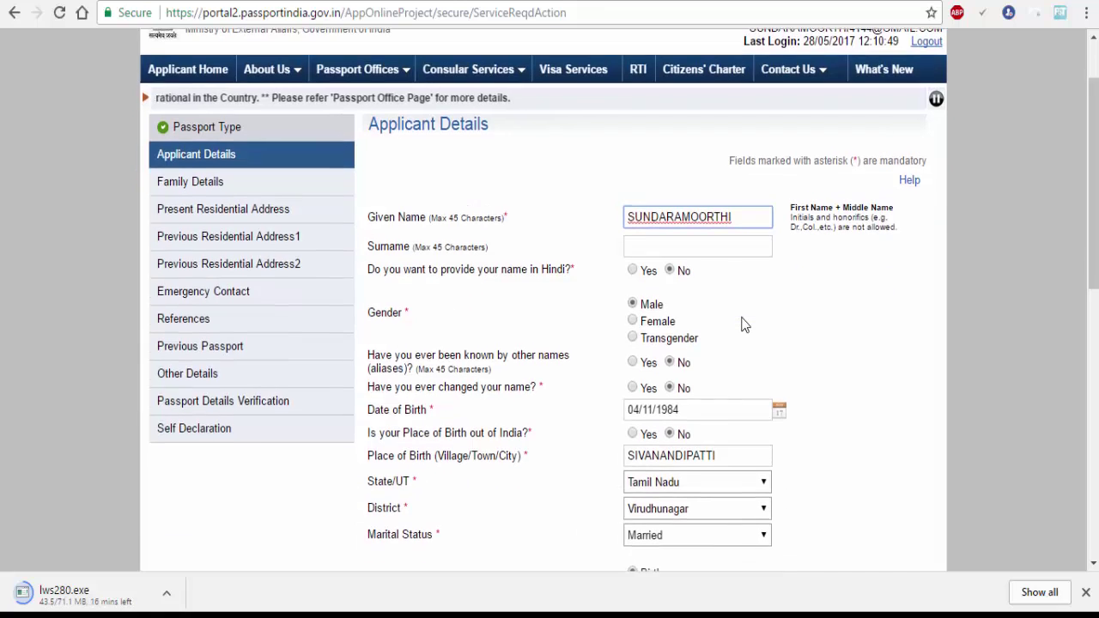
{"action": "scroll", "coordinate": [592, 298], "scroll_direction": "down", "scroll_amount": 1}
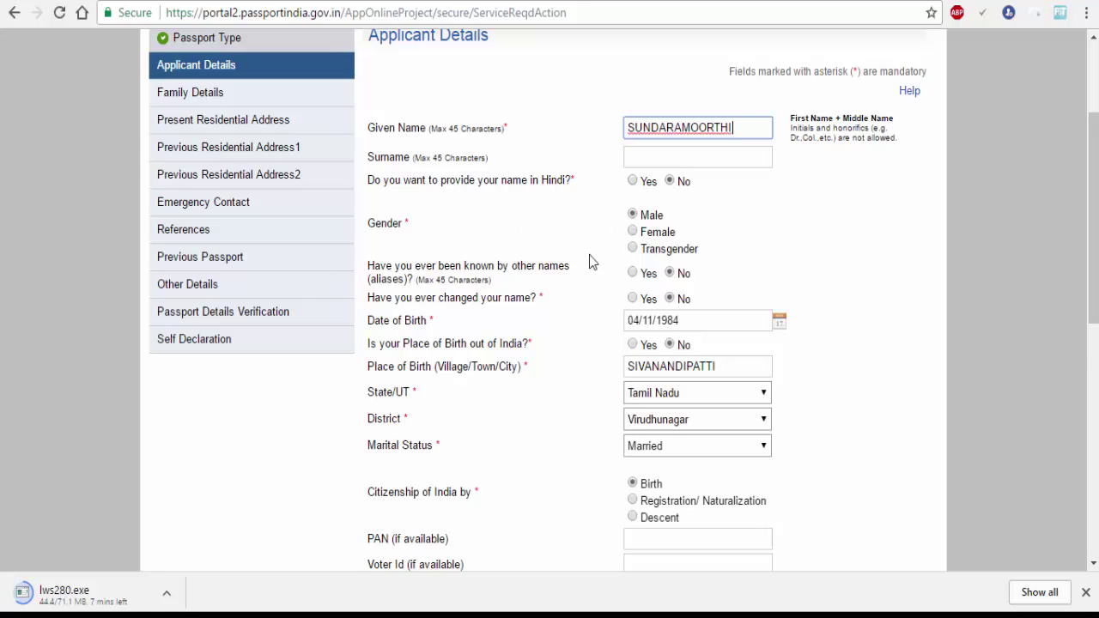
{"action": "scroll", "coordinate": [539, 292], "scroll_direction": "down", "scroll_amount": 1}
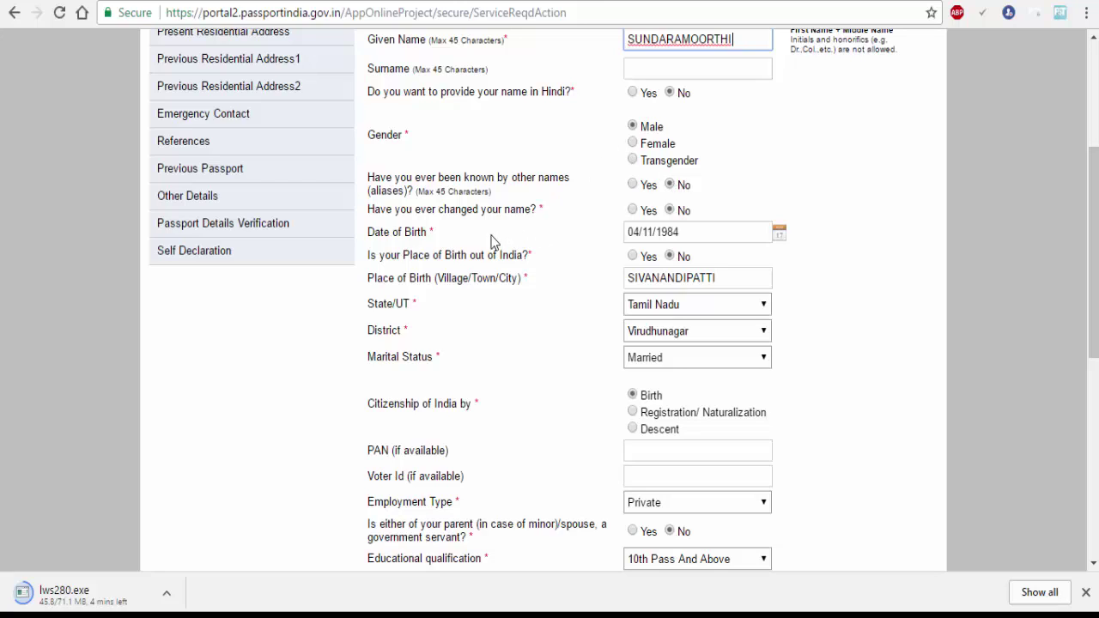
{"action": "left_click", "coordinate": [690, 235]}
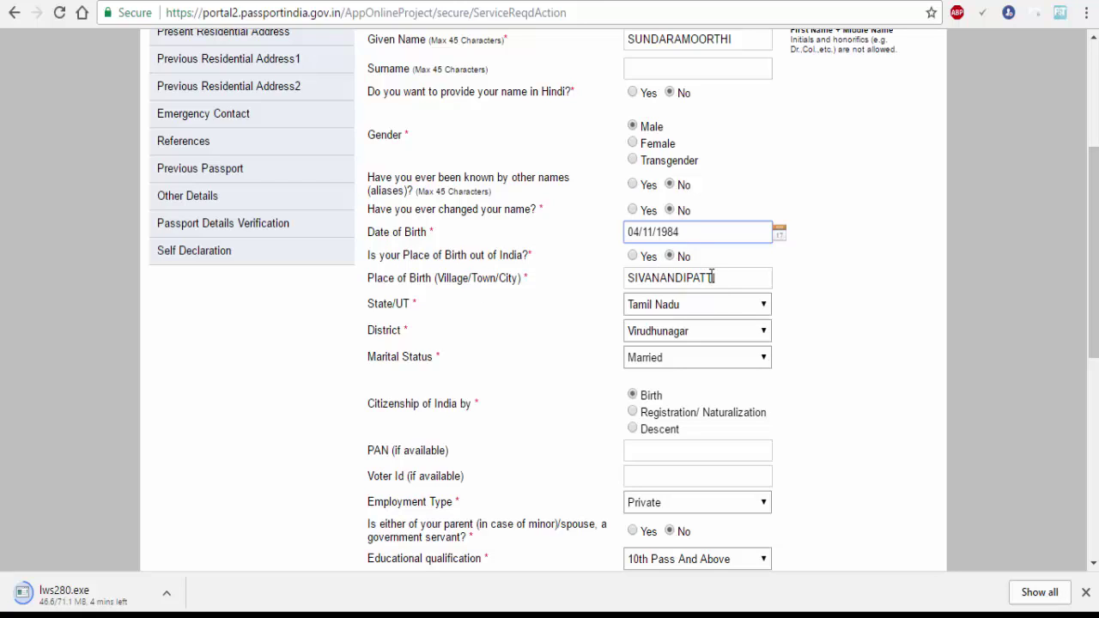
{"action": "left_click_drag", "start_coordinate": [713, 278], "coordinate": [569, 286]}
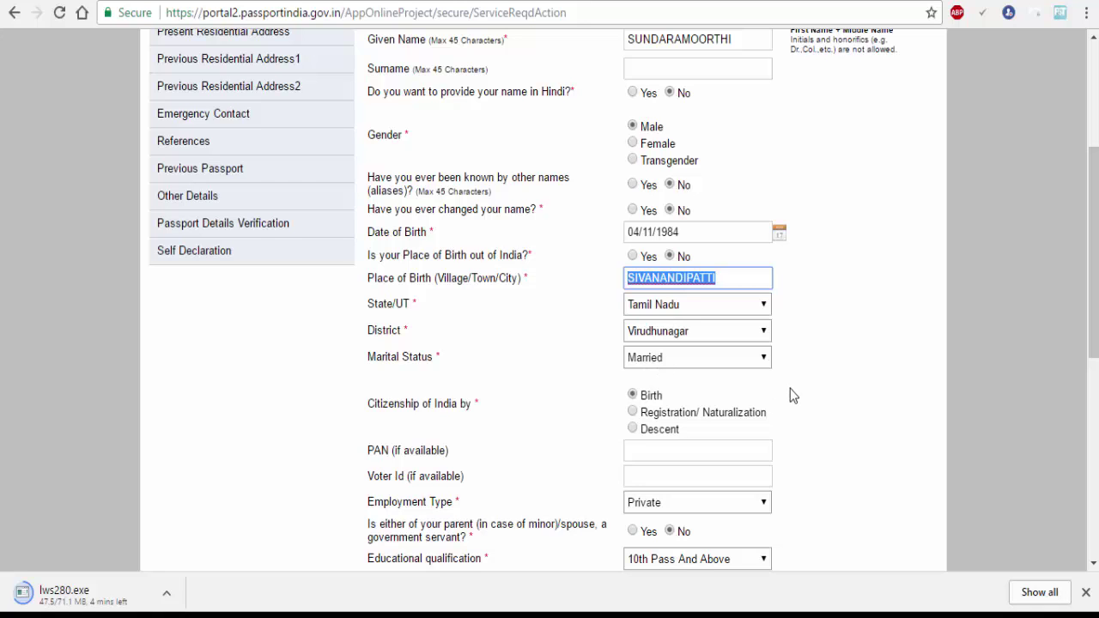
{"action": "scroll", "coordinate": [790, 395], "scroll_direction": "down", "scroll_amount": 2}
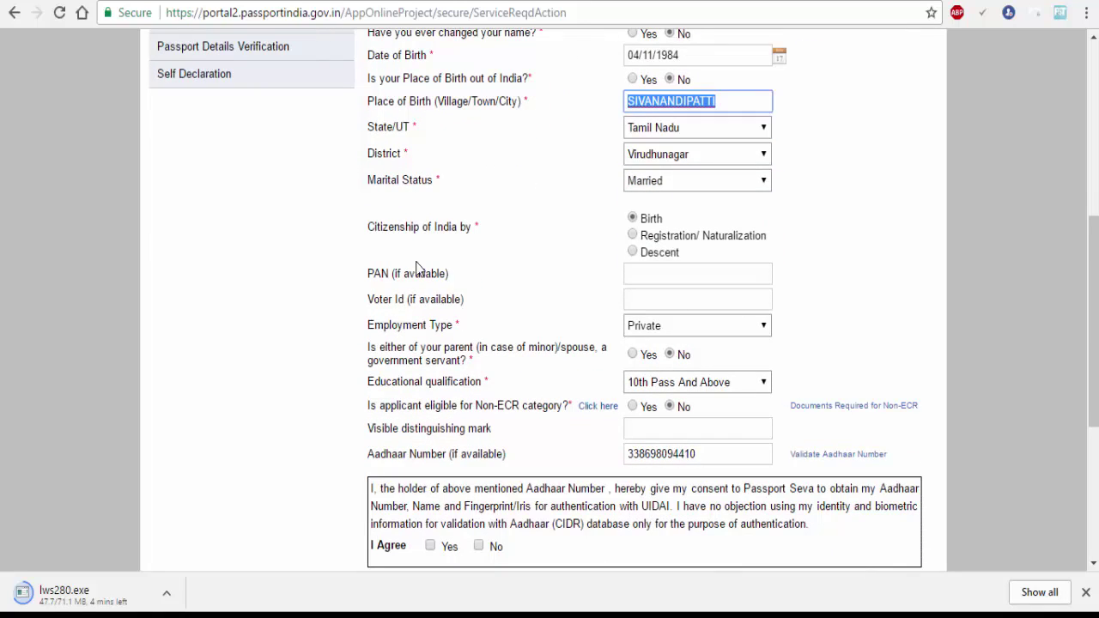
{"action": "left_click", "coordinate": [655, 279]}
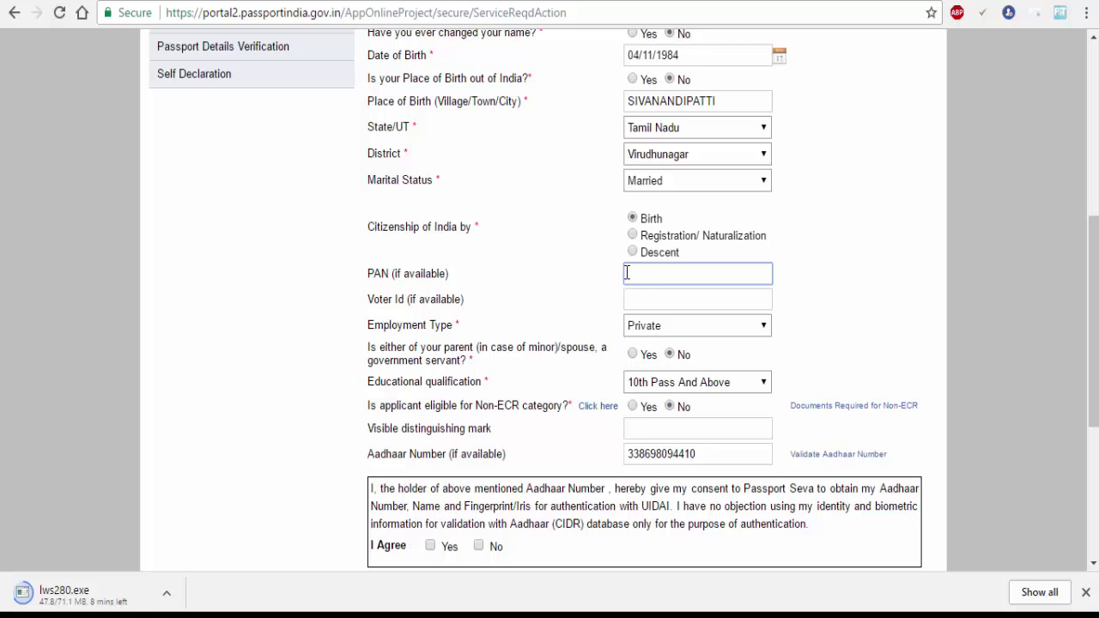
{"action": "left_click", "coordinate": [661, 301]}
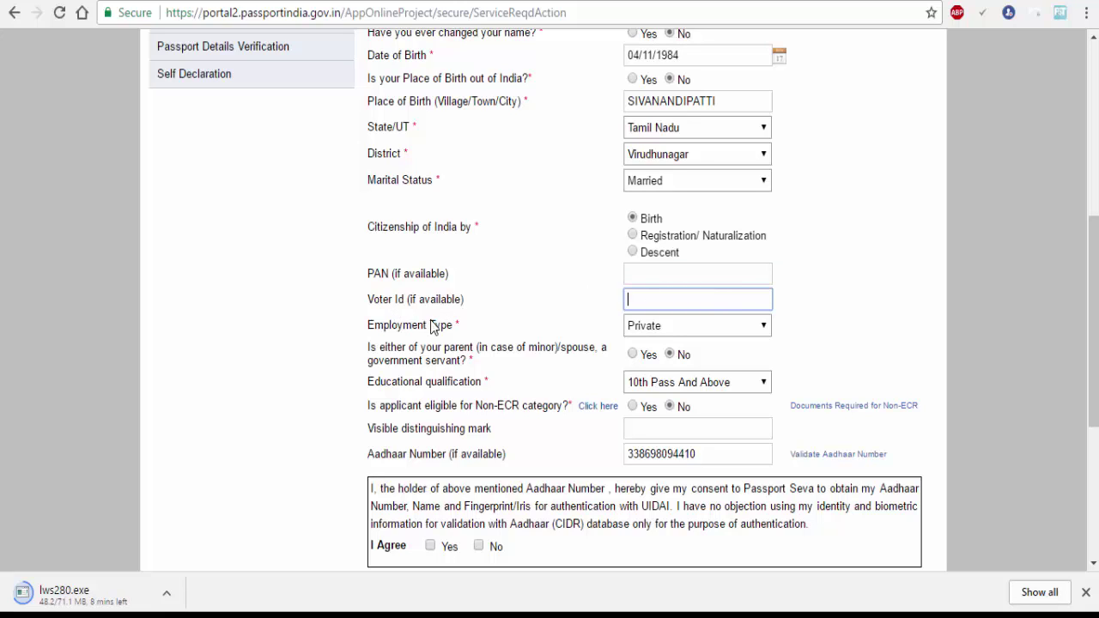
Step: Choose Private as the applicant's employment type
{"action": "left_click", "coordinate": [658, 323]}
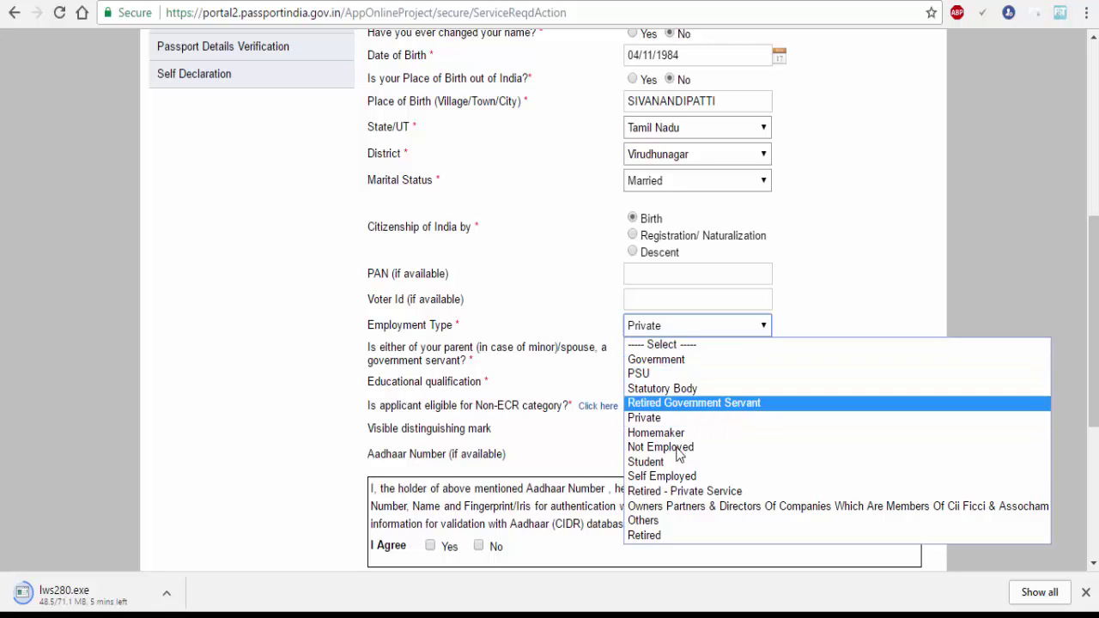
{"action": "key", "text": "s"}
{"action": "left_click", "coordinate": [666, 418]}
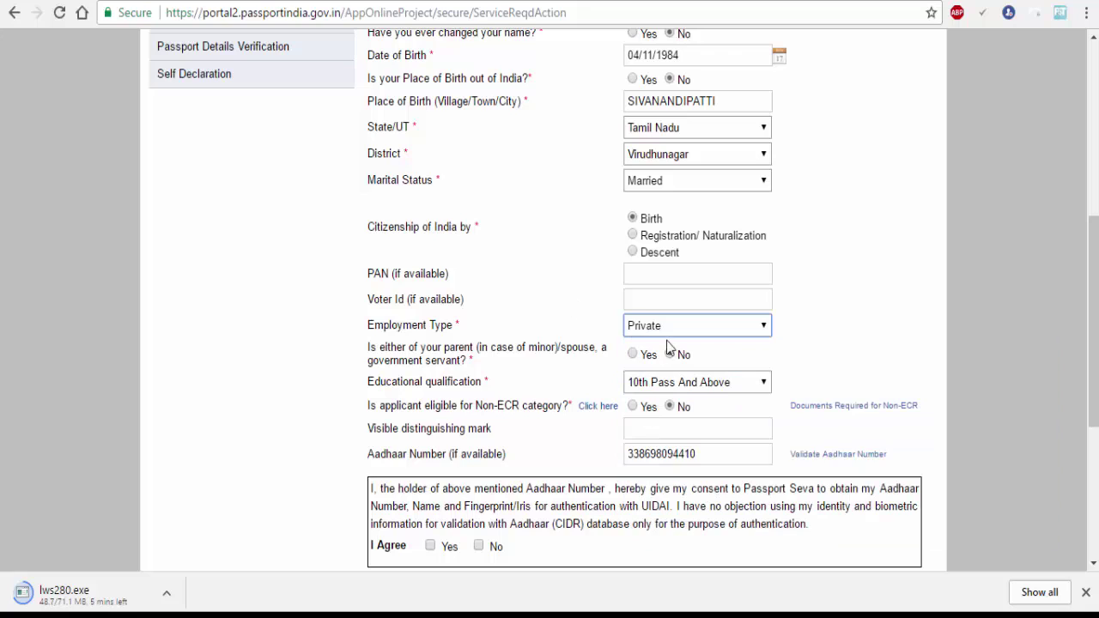
Step: Set the educational qualification to 10th Pass And Above and answer No to Non-ECR eligibility
{"action": "left_click", "coordinate": [731, 392]}
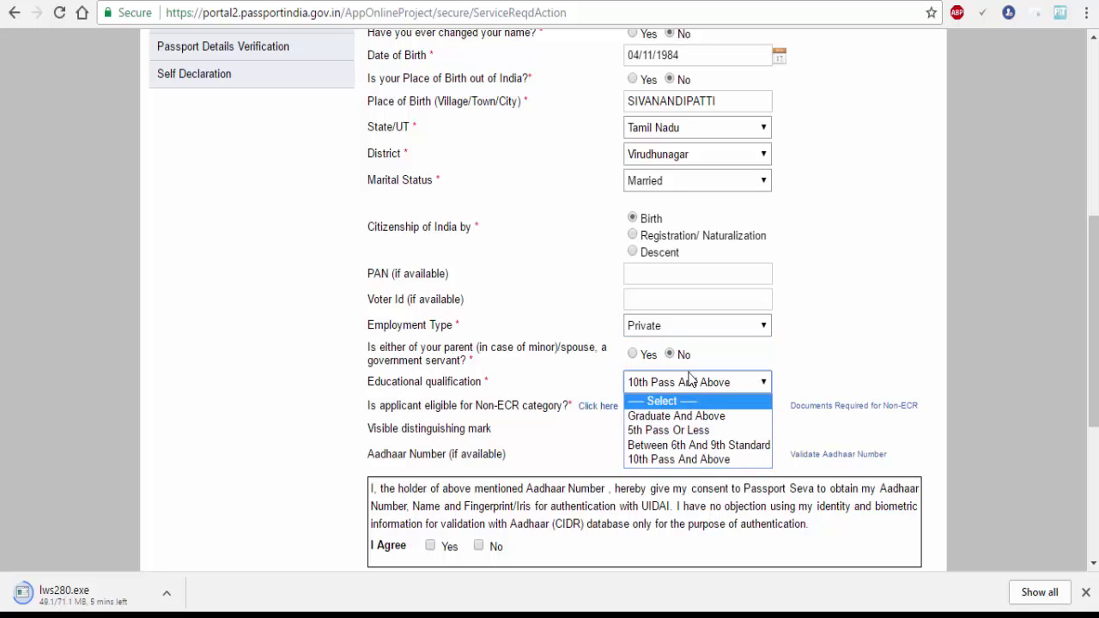
{"action": "left_click", "coordinate": [702, 460]}
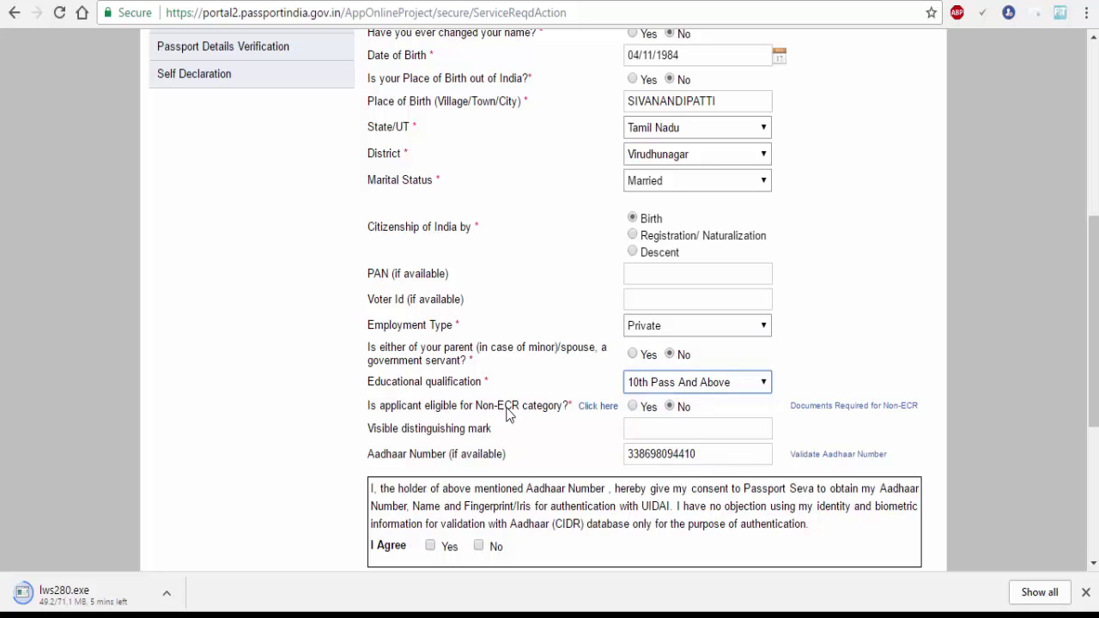
{"action": "scroll", "coordinate": [478, 434], "scroll_direction": "down", "scroll_amount": 1}
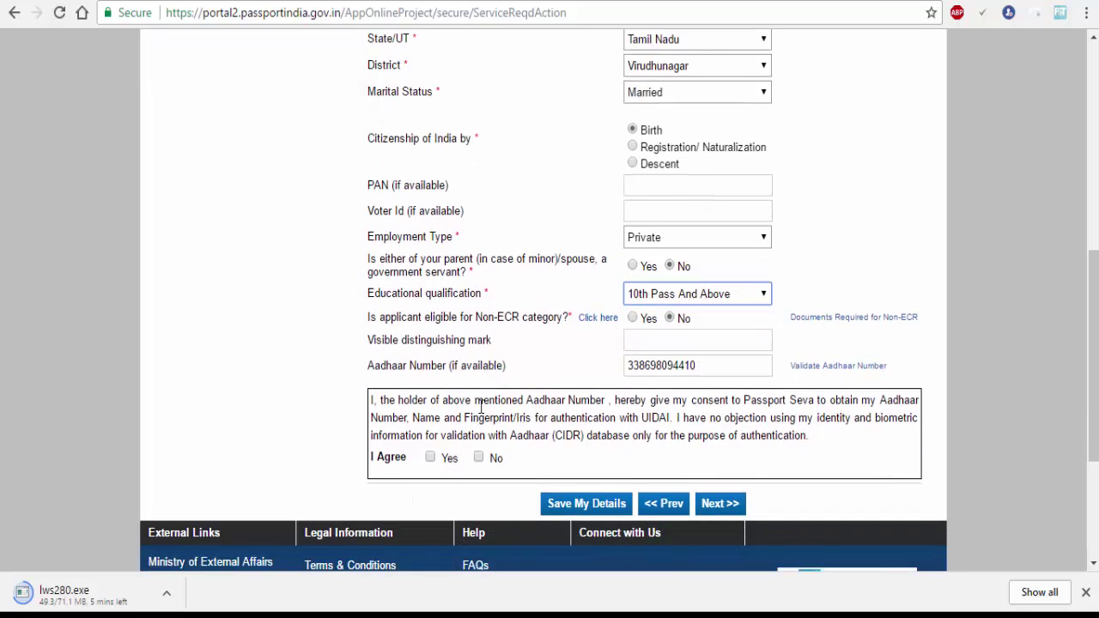
{"action": "left_click", "coordinate": [671, 321]}
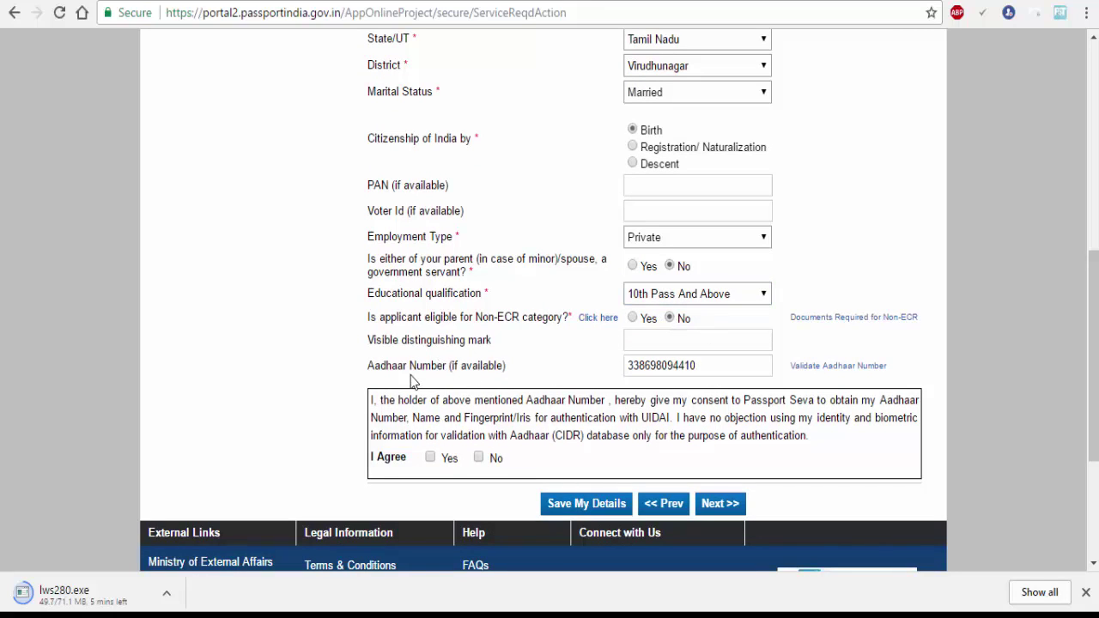
Step: Check the Aadhaar number, agree to its use for authentication with Yes and continue to the family details
{"action": "left_click_drag", "start_coordinate": [696, 366], "coordinate": [620, 364]}
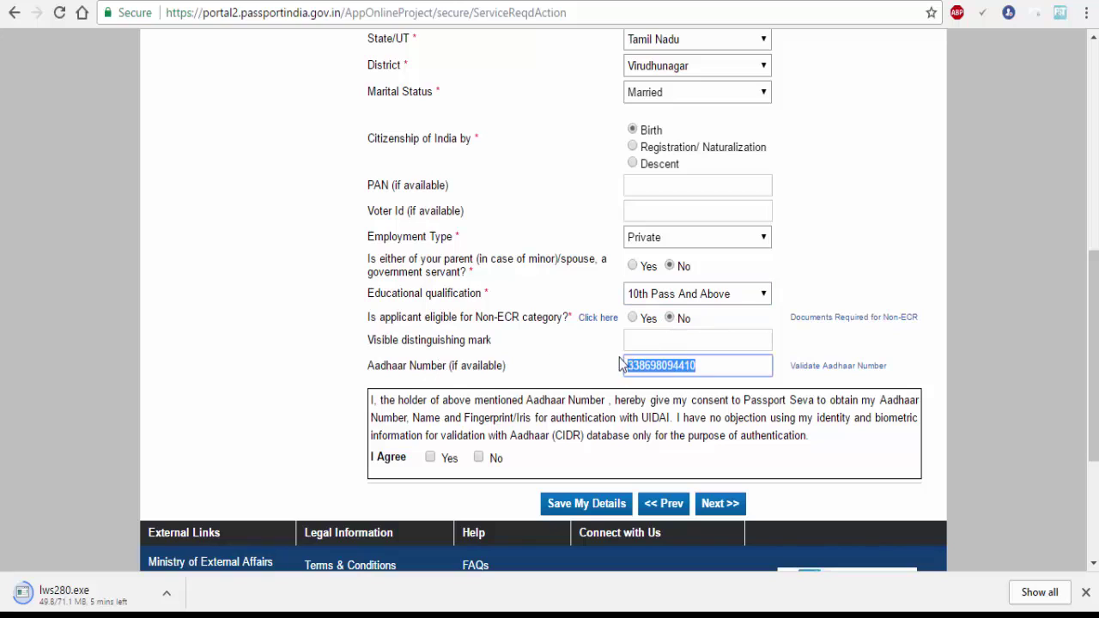
{"action": "left_click_drag", "start_coordinate": [712, 367], "coordinate": [596, 373]}
{"action": "left_click", "coordinate": [710, 366]}
{"action": "left_click_drag", "start_coordinate": [710, 366], "coordinate": [589, 367]}
{"action": "left_click", "coordinate": [430, 458]}
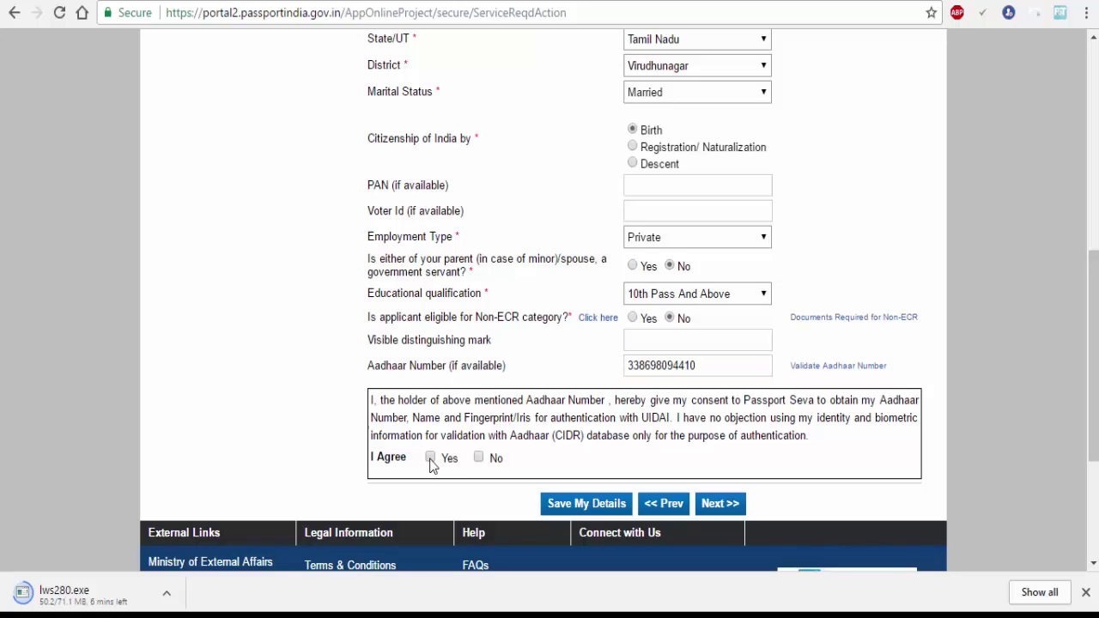
{"action": "left_click", "coordinate": [709, 509]}
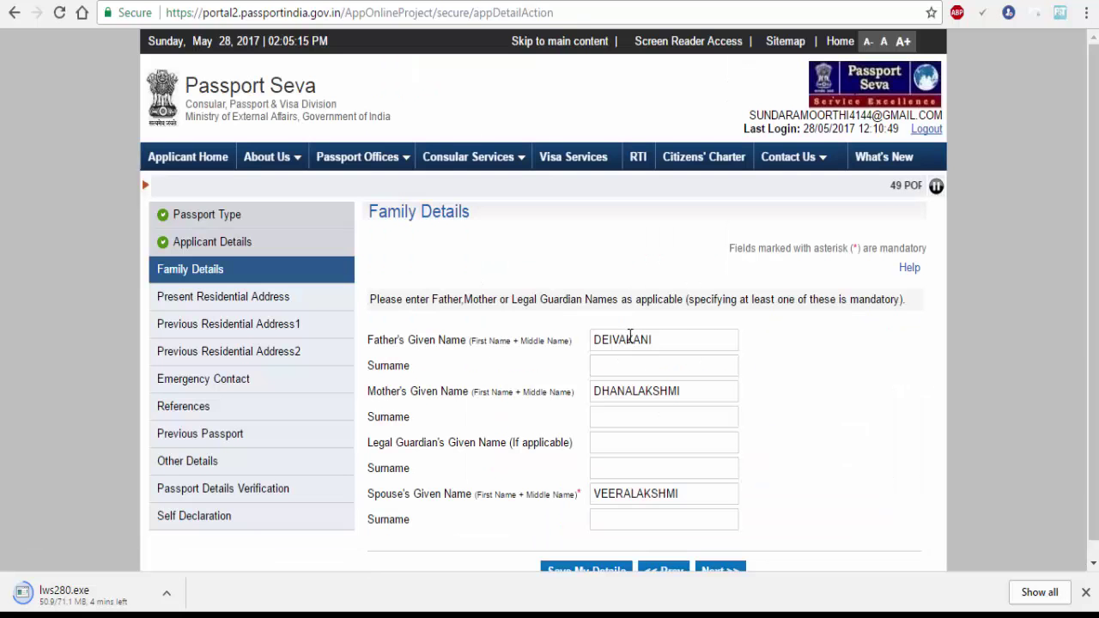
Step: Check the father's, mother's and spouse's given names and continue to the present residential address
{"action": "double_click", "coordinate": [629, 336]}
{"action": "scroll", "coordinate": [667, 338], "scroll_direction": "down", "scroll_amount": 1}
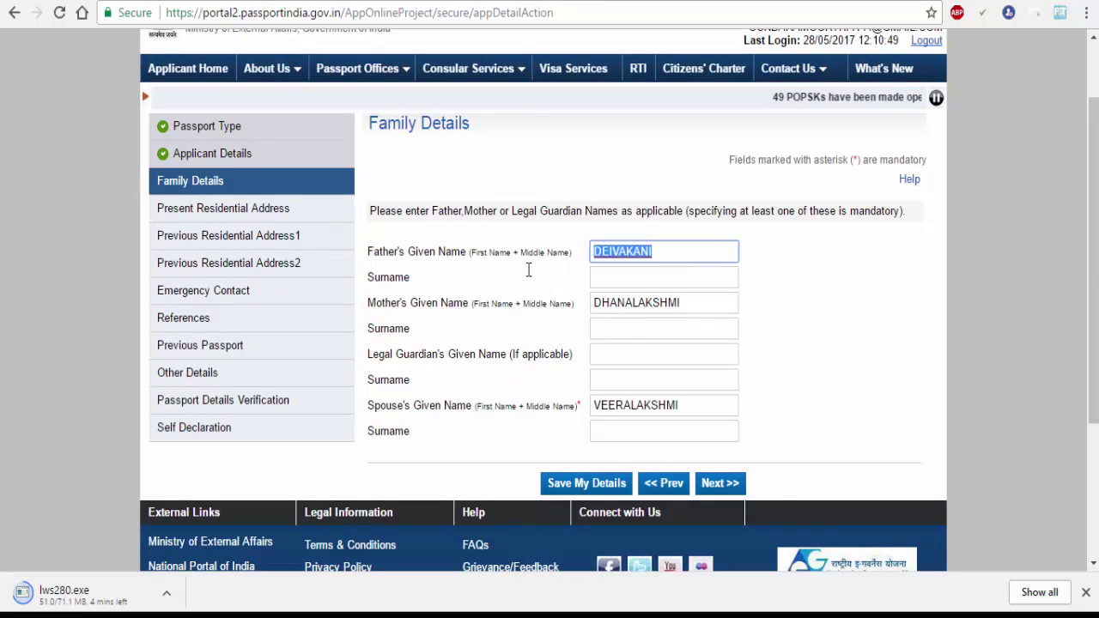
{"action": "scroll", "coordinate": [735, 269], "scroll_direction": "down", "scroll_amount": 1}
{"action": "double_click", "coordinate": [611, 216]}
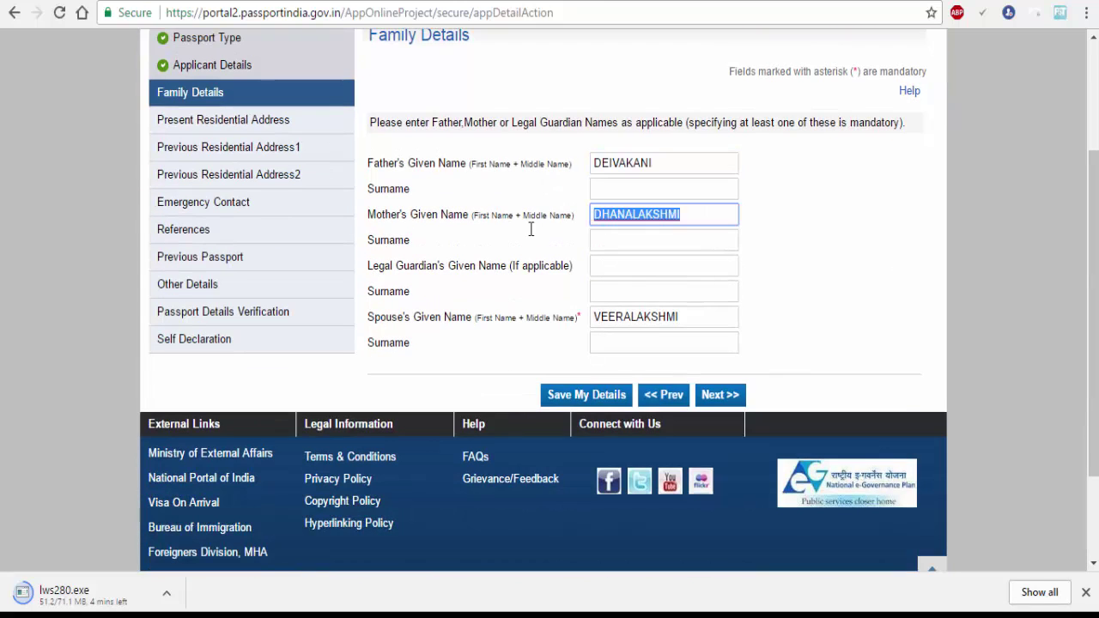
{"action": "double_click", "coordinate": [669, 316]}
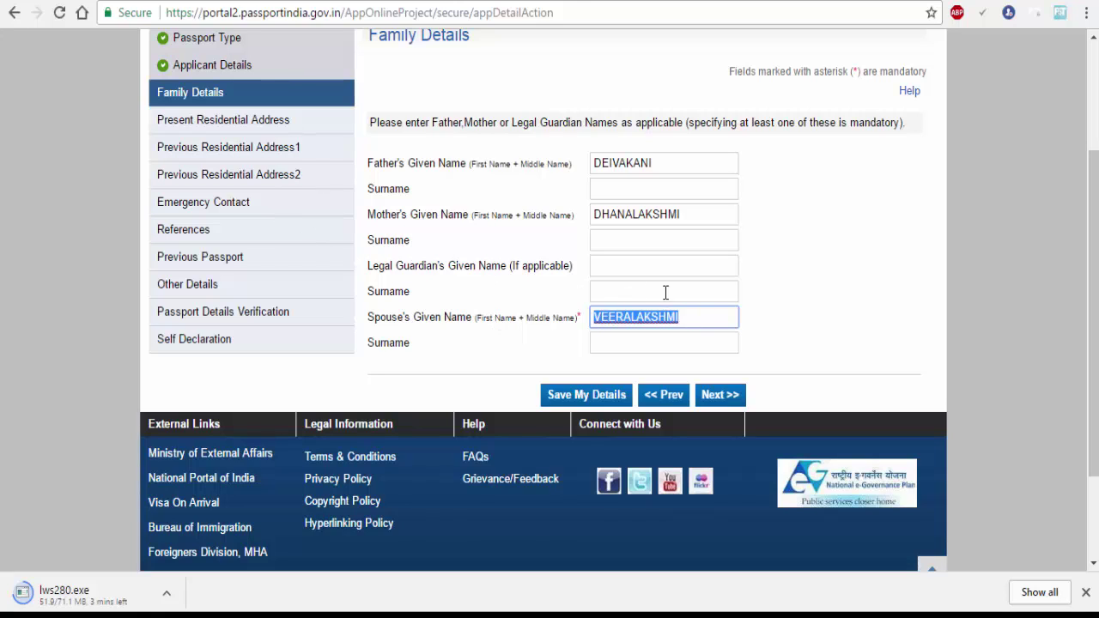
{"action": "left_click", "coordinate": [733, 396]}
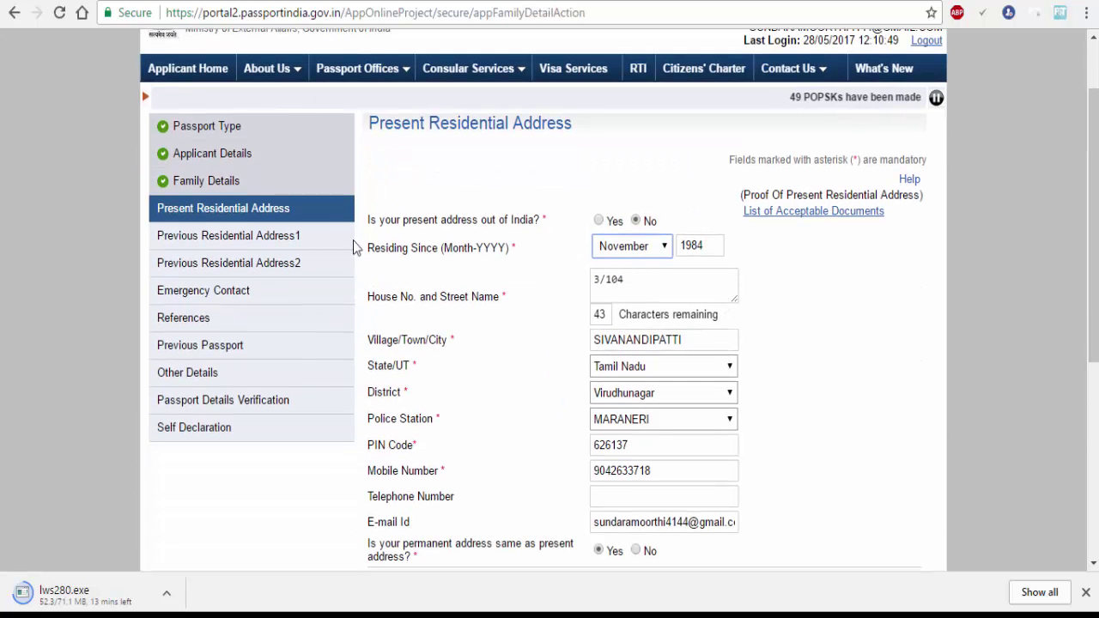
Step: Accept the prefilled present residential address details and continue to the emergency contact
{"action": "scroll", "coordinate": [617, 167], "scroll_direction": "down", "scroll_amount": 1}
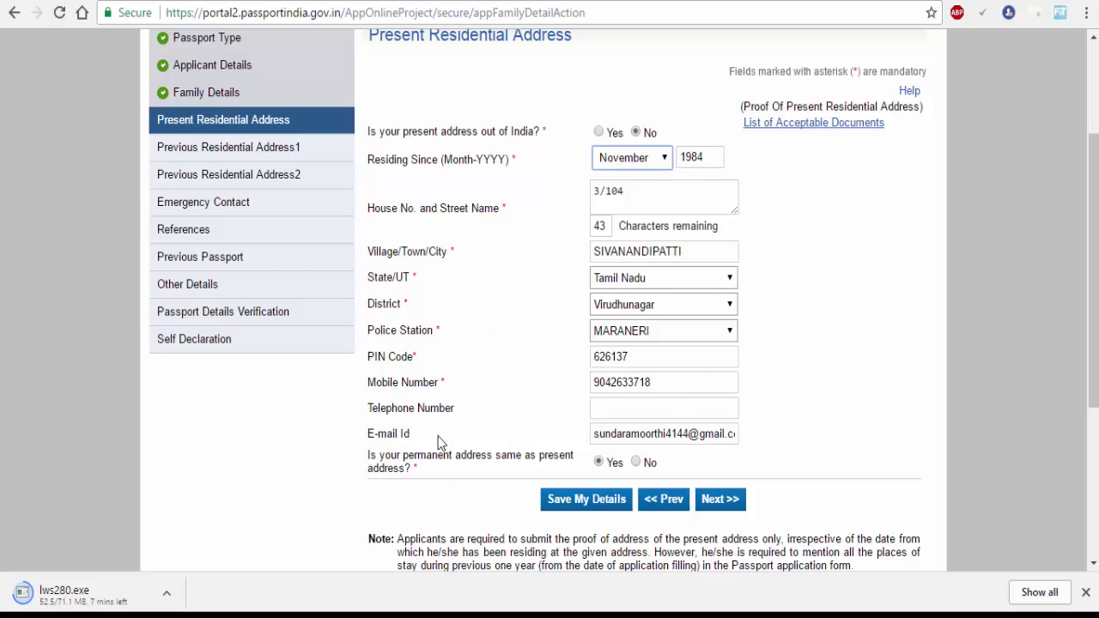
{"action": "left_click", "coordinate": [719, 499]}
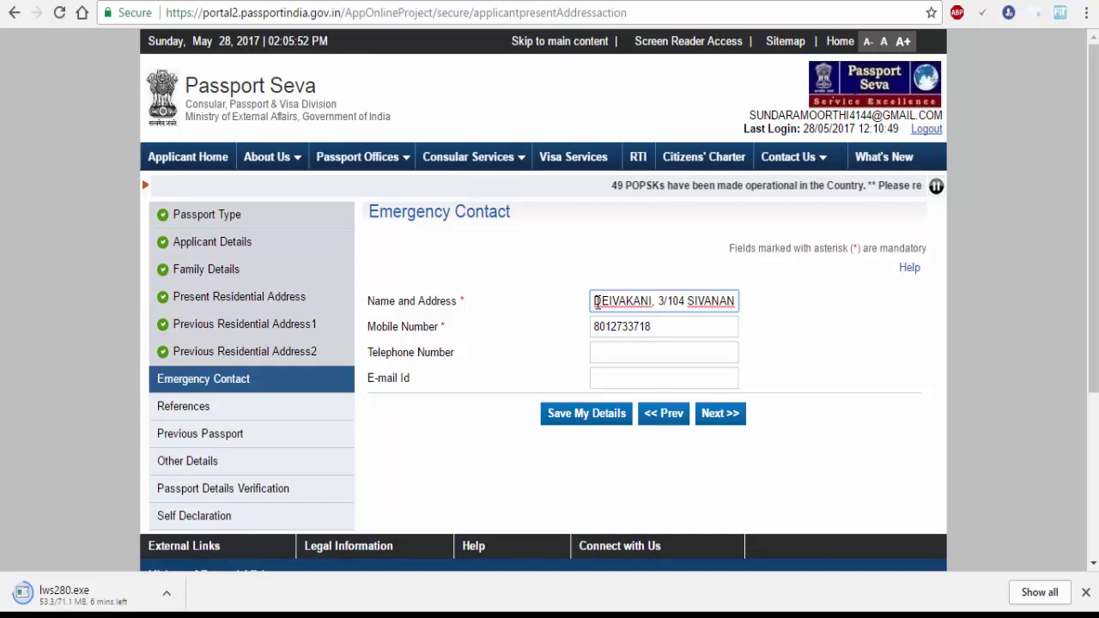
Step: Check the emergency contact's name, address and mobile number and continue to the references
{"action": "left_click_drag", "start_coordinate": [595, 301], "coordinate": [732, 298]}
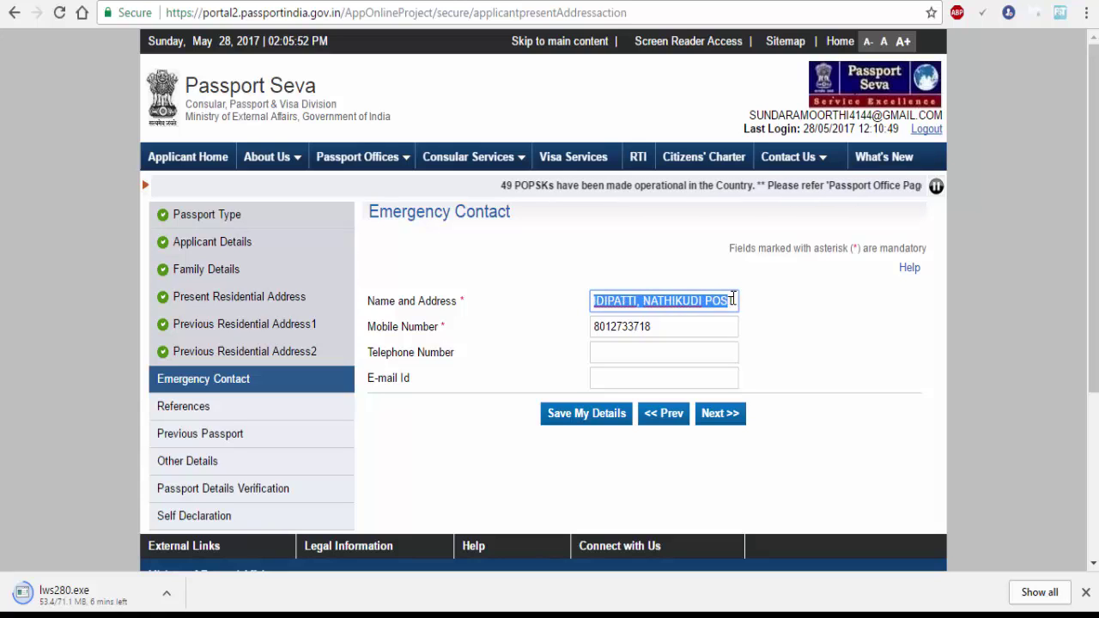
{"action": "left_click", "coordinate": [606, 300]}
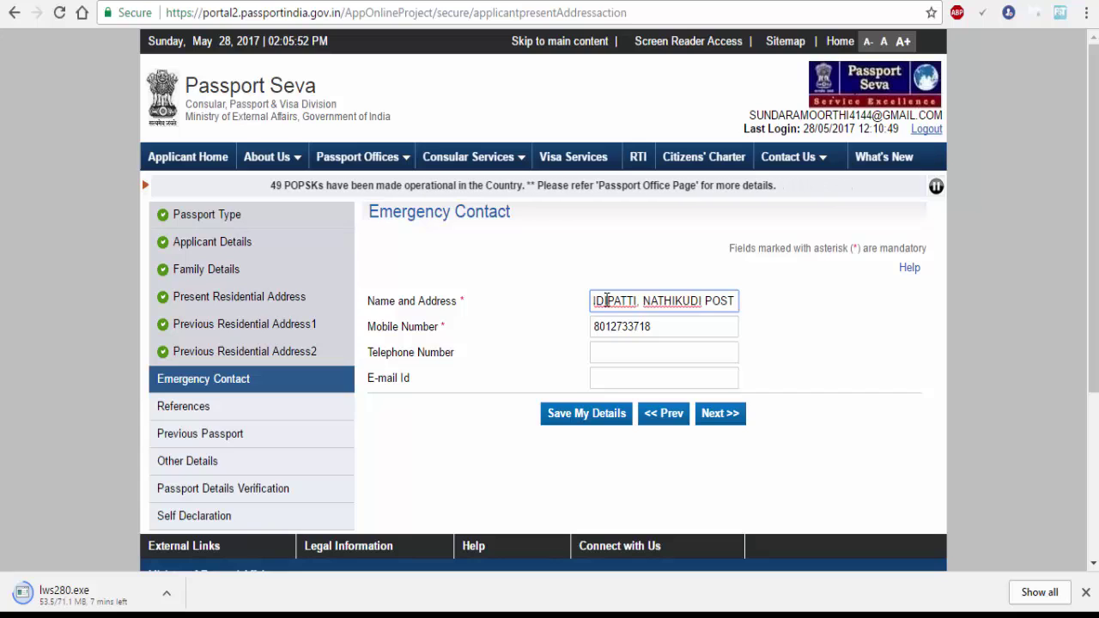
{"action": "key", "text": "Home"}
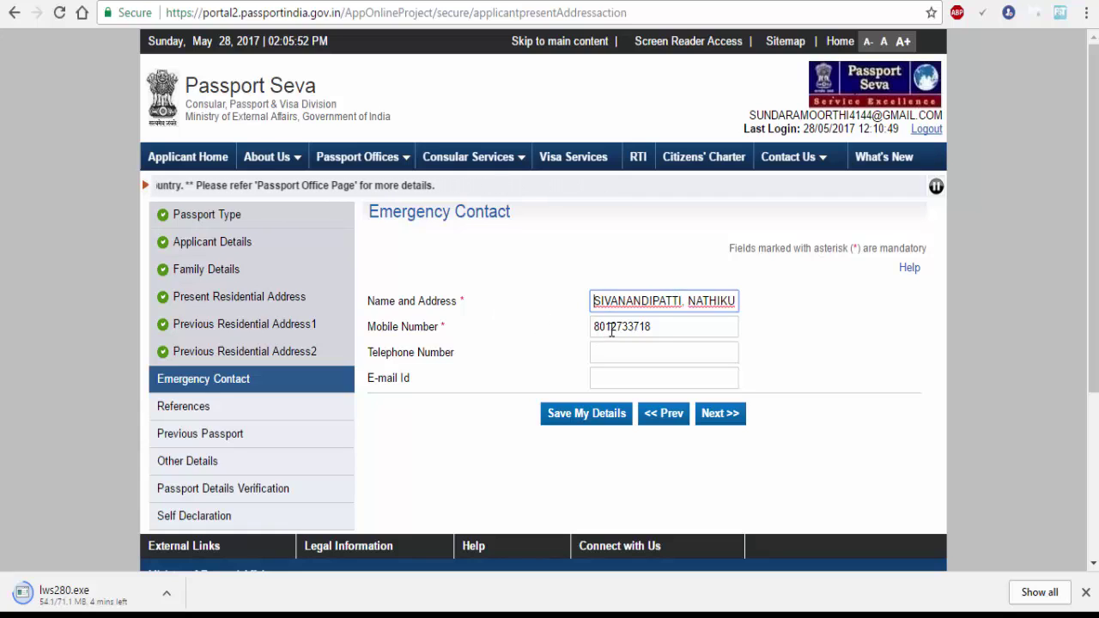
{"action": "key", "text": "Tab"}
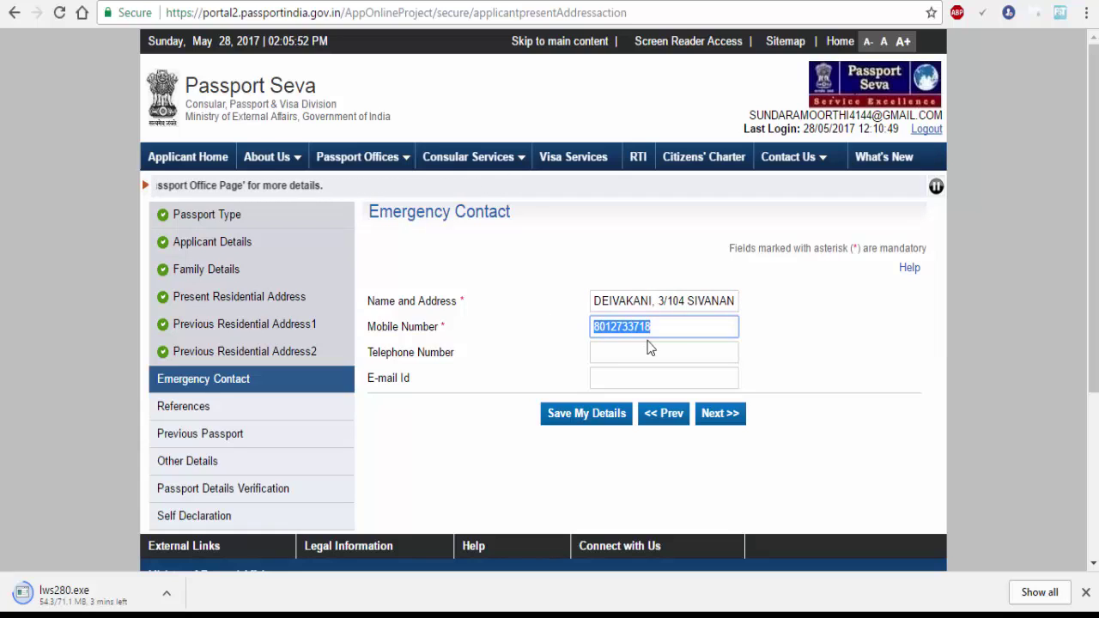
{"action": "left_click", "coordinate": [719, 416]}
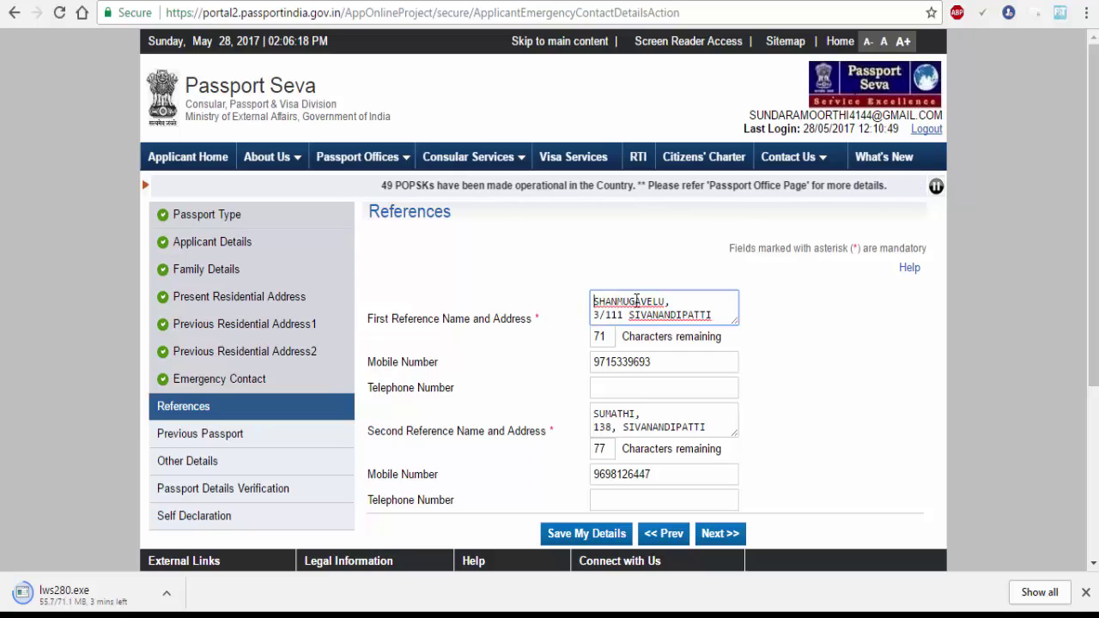
Step: Check the first reference's name, address and mobile number, accept both references and continue to the previous passport details
{"action": "left_click_drag", "start_coordinate": [594, 301], "coordinate": [670, 302]}
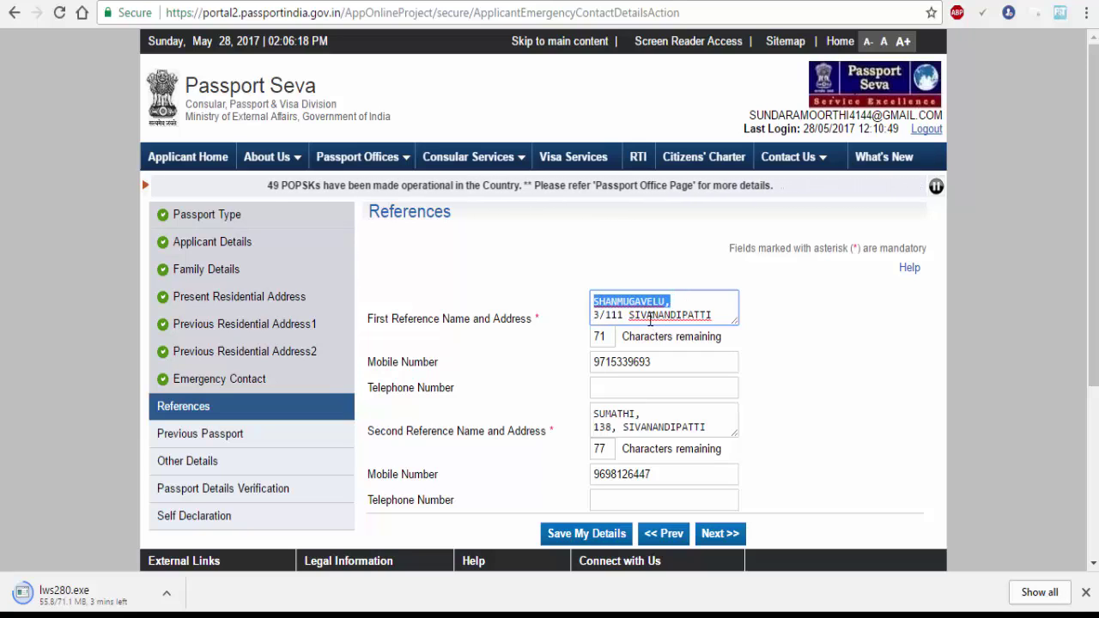
{"action": "left_click_drag", "start_coordinate": [599, 362], "coordinate": [672, 367]}
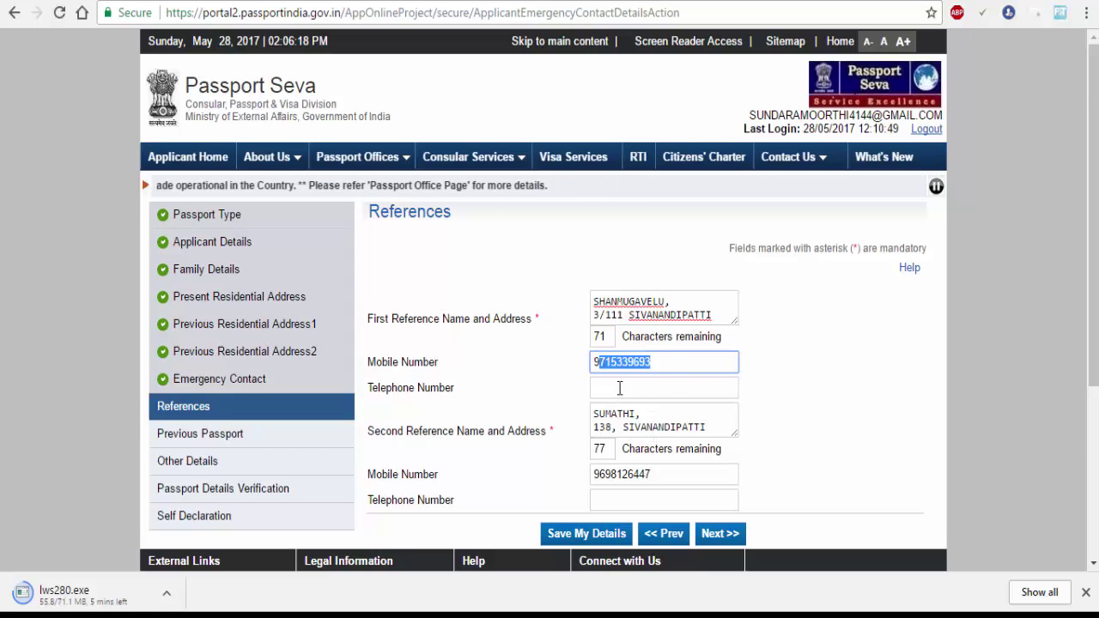
{"action": "scroll", "coordinate": [618, 386], "scroll_direction": "down", "scroll_amount": 1}
{"action": "left_click", "coordinate": [719, 444]}
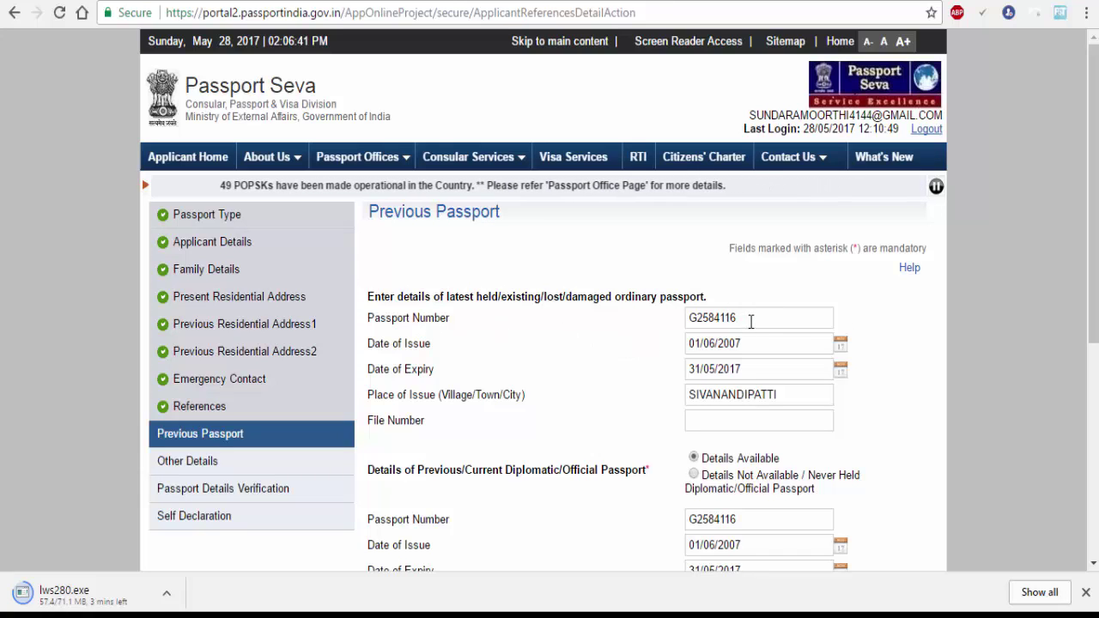
Step: Check the previous passport's number, issue and expiry dates and place of issue, and continue to the other details
{"action": "double_click", "coordinate": [756, 318]}
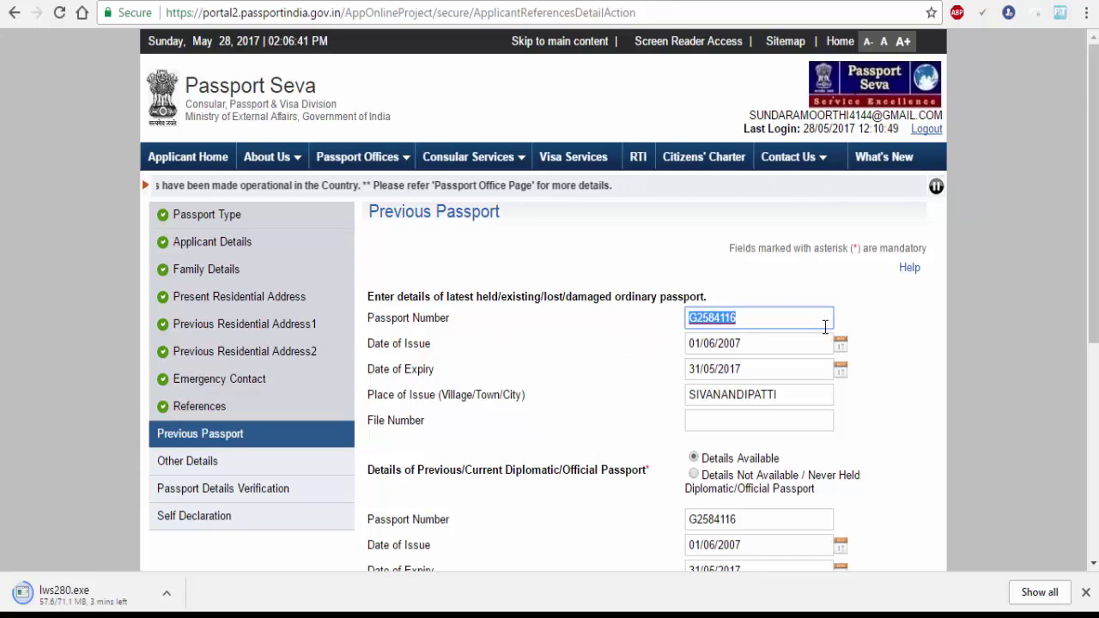
{"action": "scroll", "coordinate": [824, 321], "scroll_direction": "down", "scroll_amount": 1}
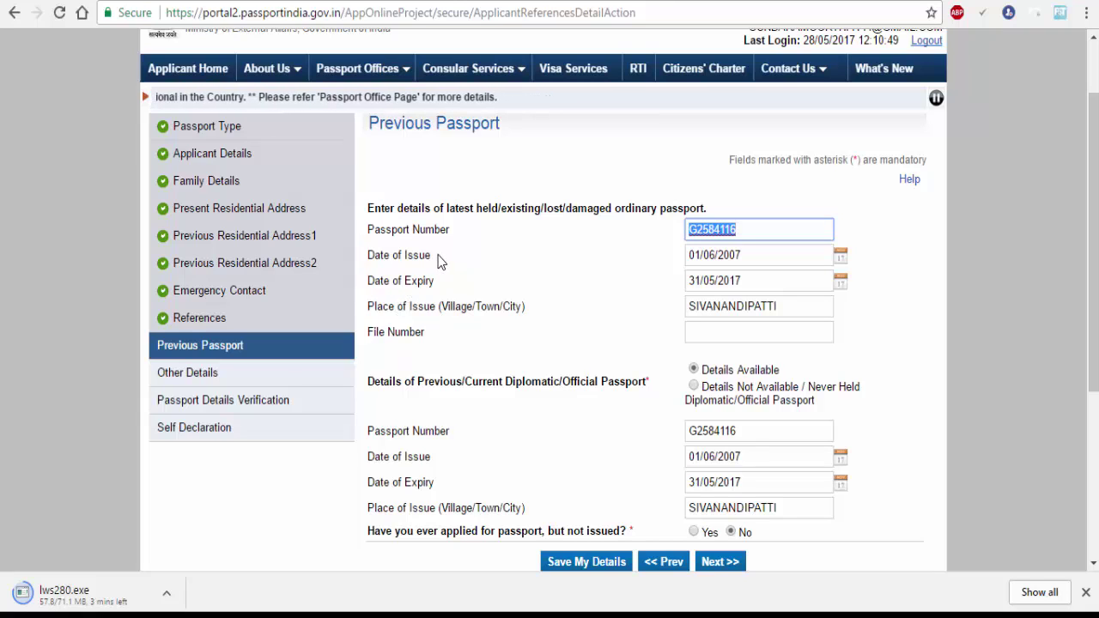
{"action": "left_click", "coordinate": [748, 257]}
{"action": "left_click_drag", "start_coordinate": [687, 256], "coordinate": [664, 284]}
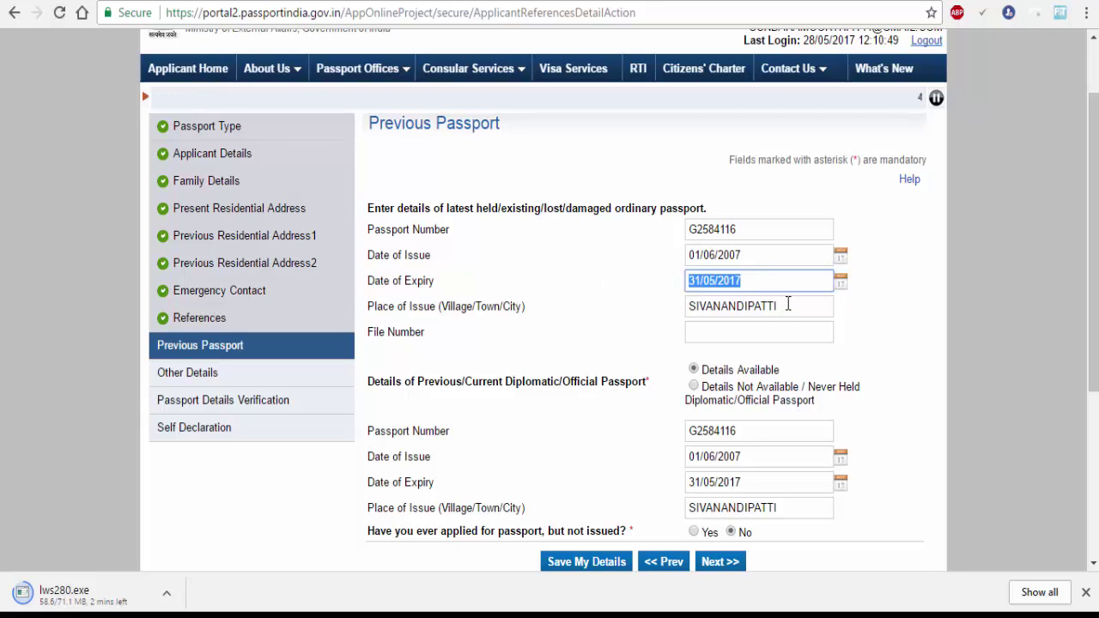
{"action": "left_click_drag", "start_coordinate": [787, 305], "coordinate": [663, 316]}
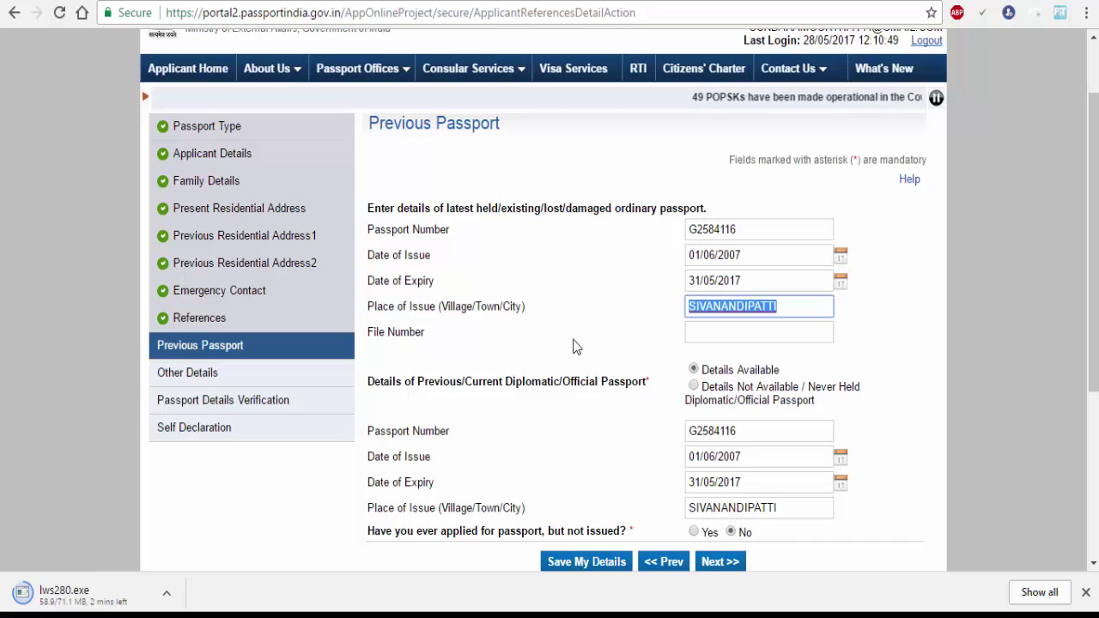
{"action": "scroll", "coordinate": [566, 345], "scroll_direction": "down", "scroll_amount": 1}
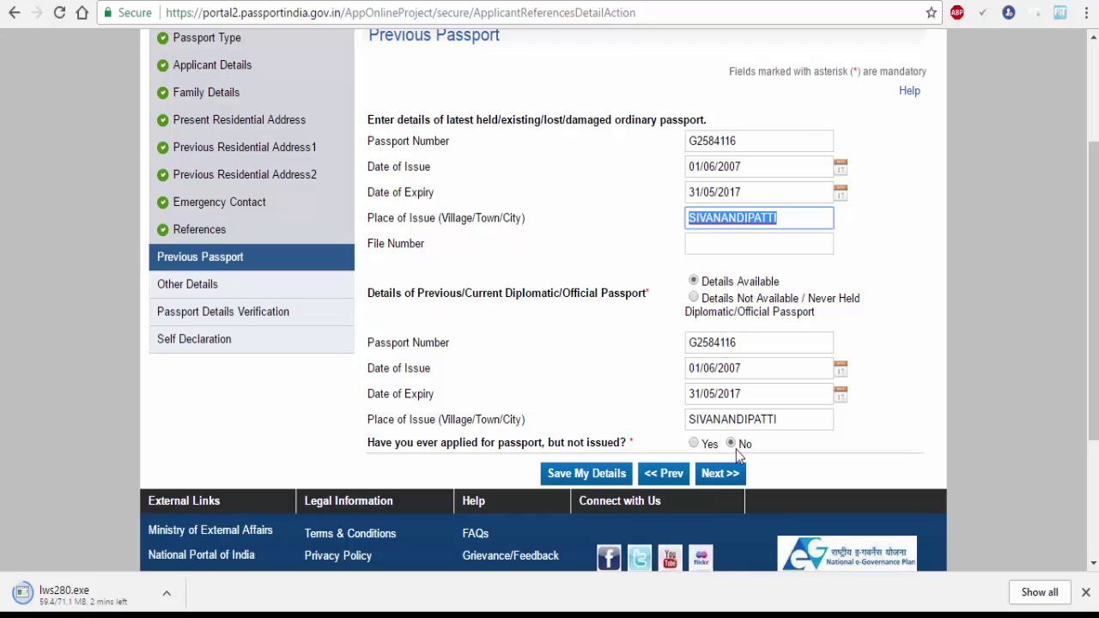
{"action": "left_click", "coordinate": [712, 479]}
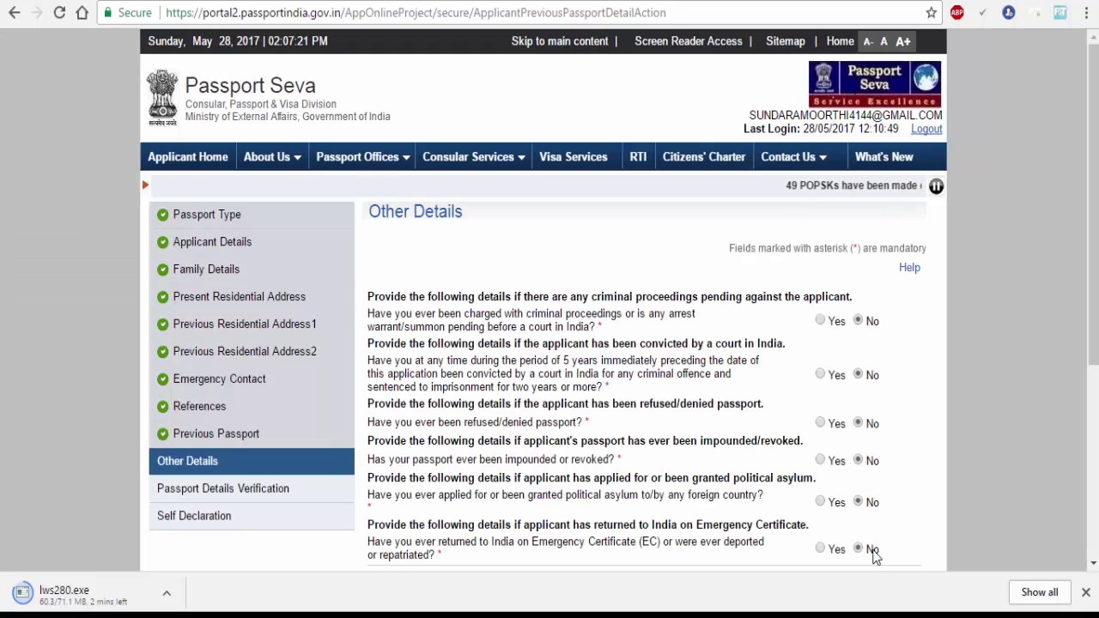
Step: Accept No for all criminal, refusal, impounding, asylum and Emergency Certificate questions and continue to the passport details verification
{"action": "scroll", "coordinate": [807, 468], "scroll_direction": "down", "scroll_amount": 2}
{"action": "scroll", "coordinate": [807, 467], "scroll_direction": "down", "scroll_amount": 1}
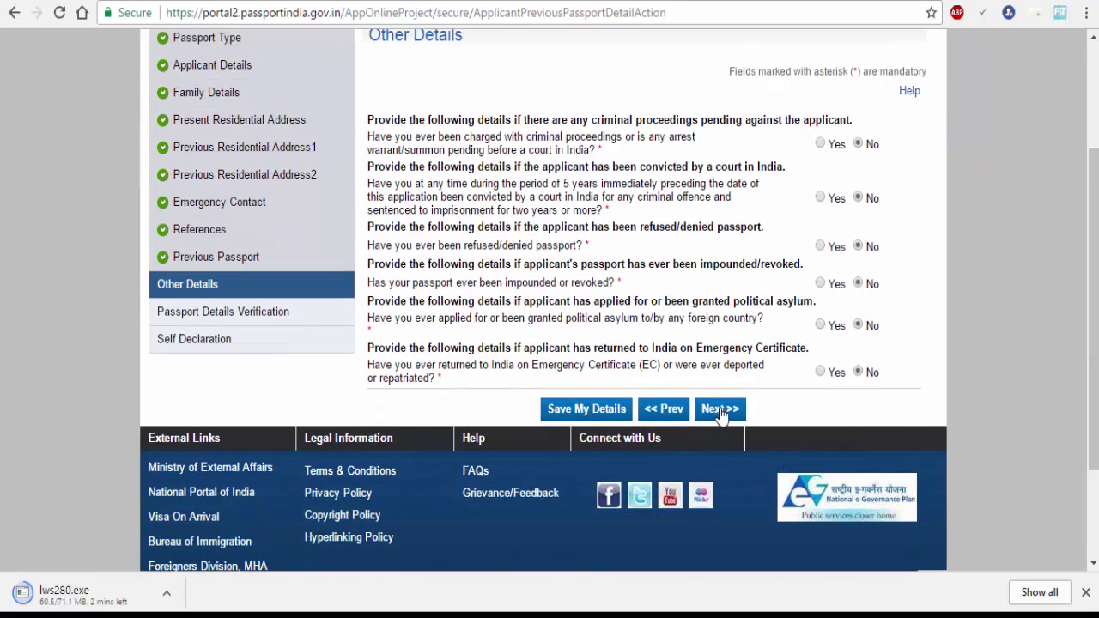
{"action": "left_click", "coordinate": [721, 412]}
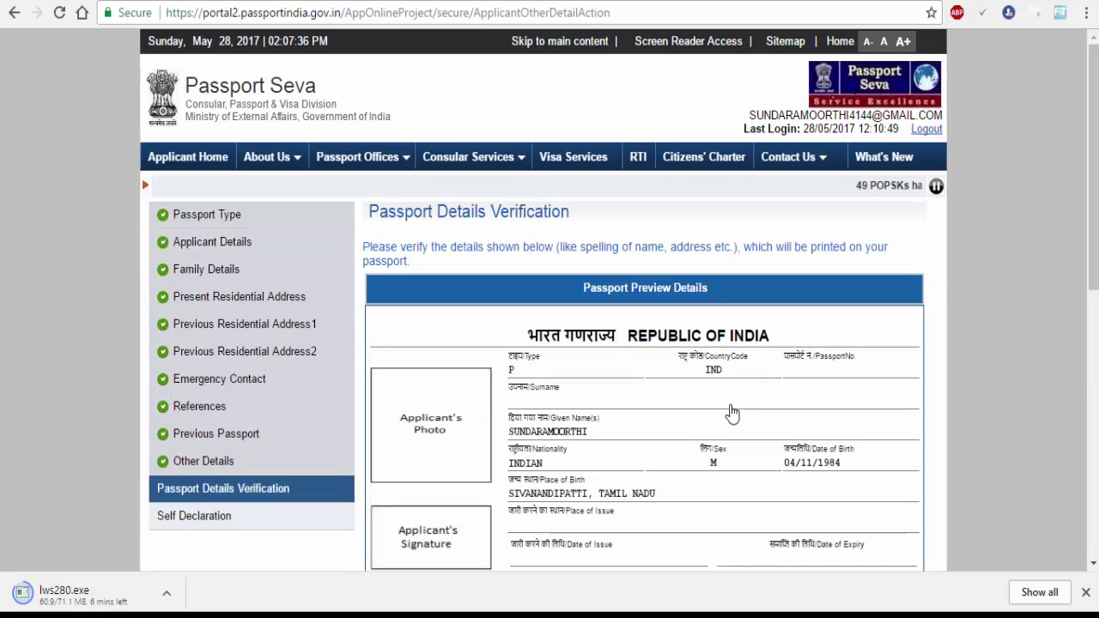
Step: Verify the applicant's name, date of birth, family names, address and old passport details in the passport preview and continue to the self declaration
{"action": "scroll", "coordinate": [731, 413], "scroll_direction": "down", "scroll_amount": 3}
{"action": "scroll", "coordinate": [731, 413], "scroll_direction": "down", "scroll_amount": 1}
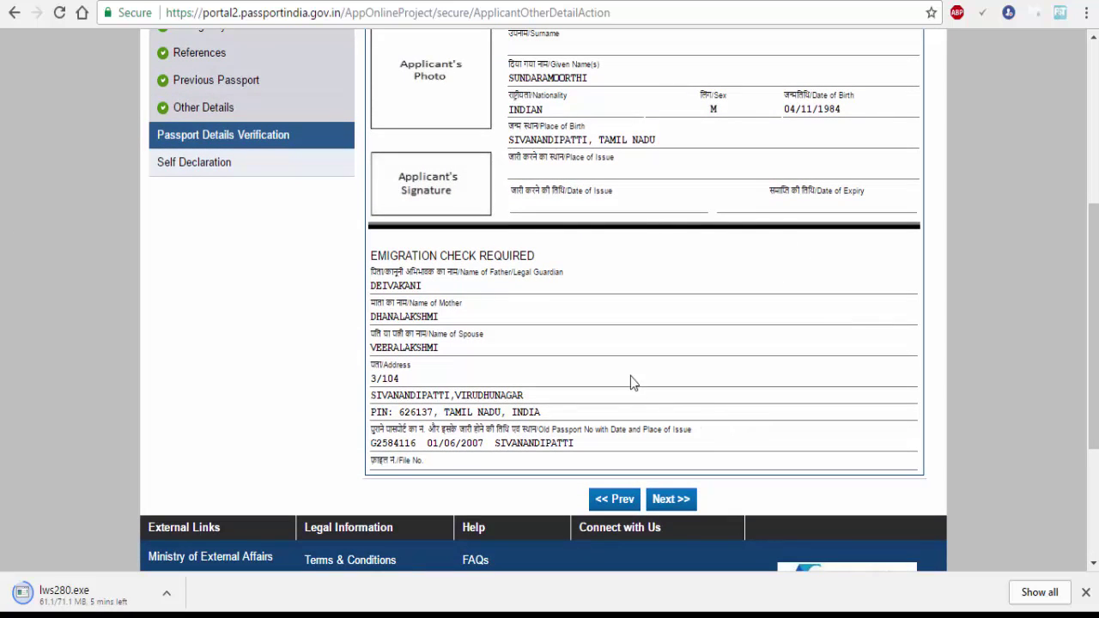
{"action": "scroll", "coordinate": [709, 255], "scroll_direction": "up", "scroll_amount": 1}
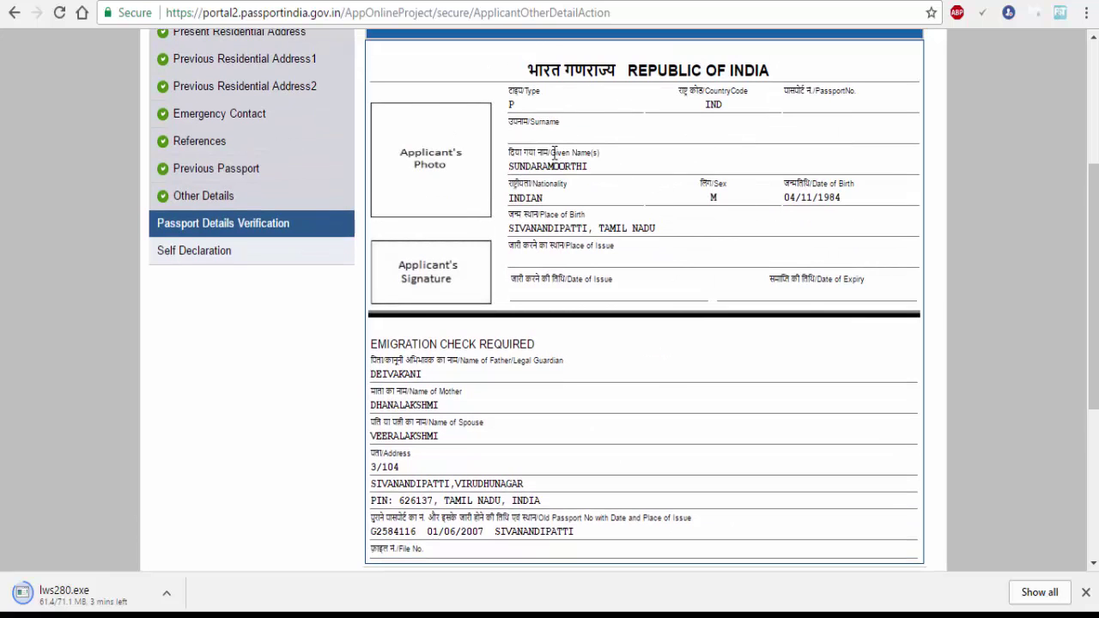
{"action": "left_click_drag", "start_coordinate": [515, 176], "coordinate": [587, 174]}
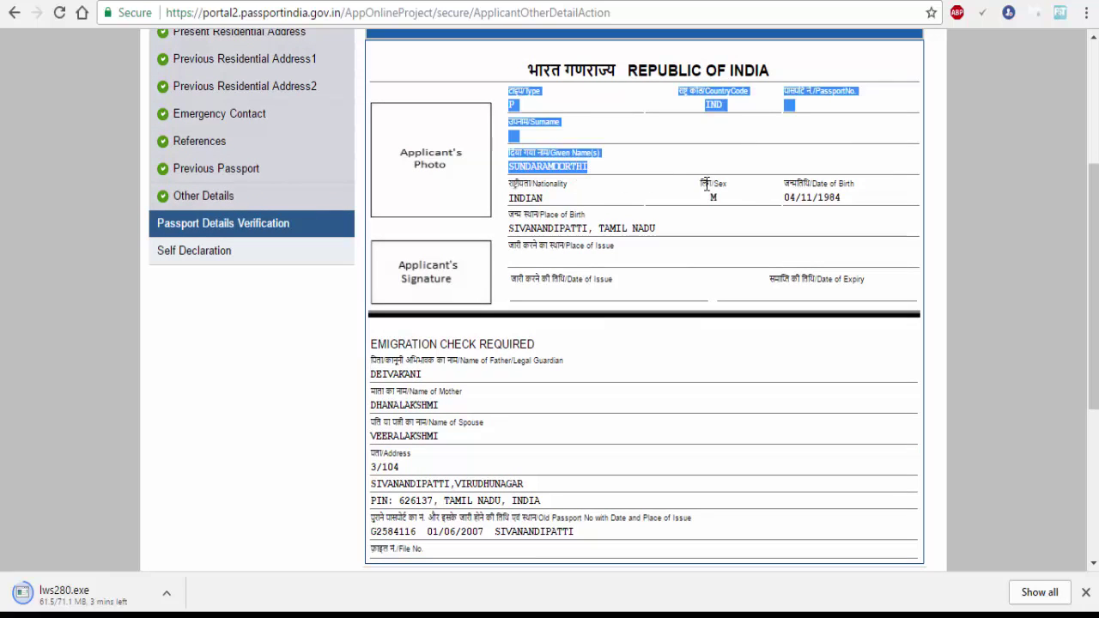
{"action": "left_click_drag", "start_coordinate": [782, 198], "coordinate": [837, 199]}
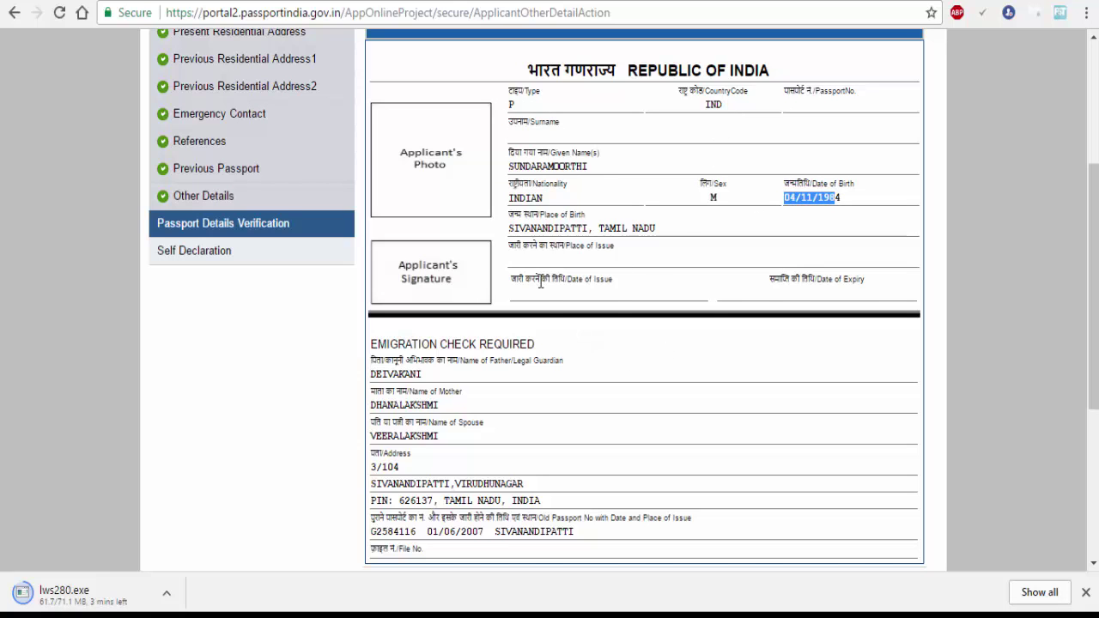
{"action": "scroll", "coordinate": [542, 337], "scroll_direction": "down", "scroll_amount": 1}
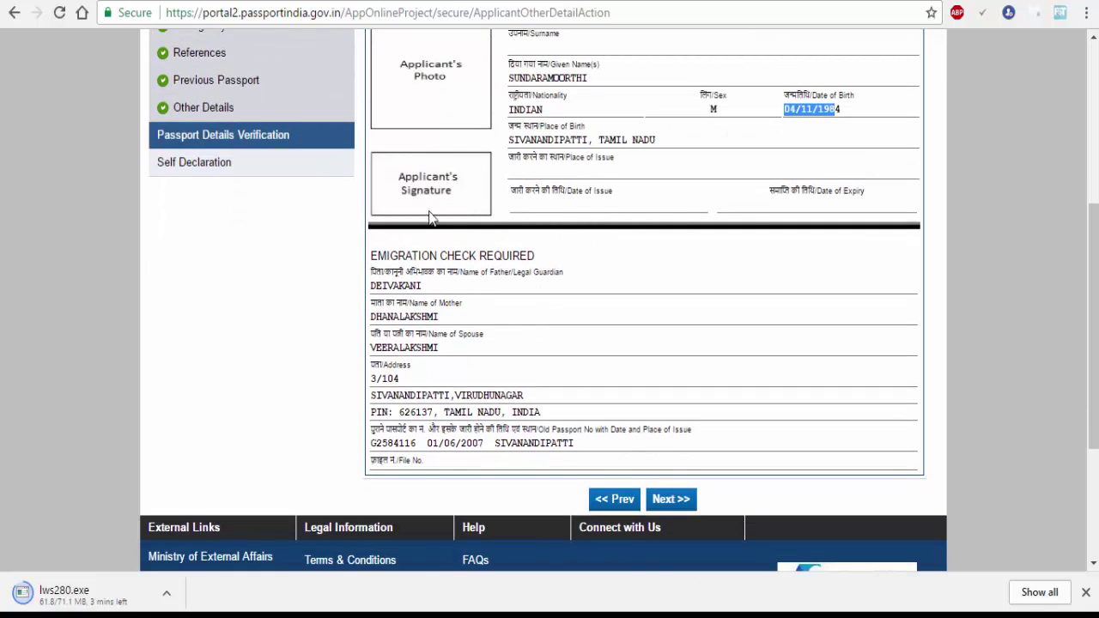
{"action": "scroll", "coordinate": [475, 195], "scroll_direction": "up", "scroll_amount": 1}
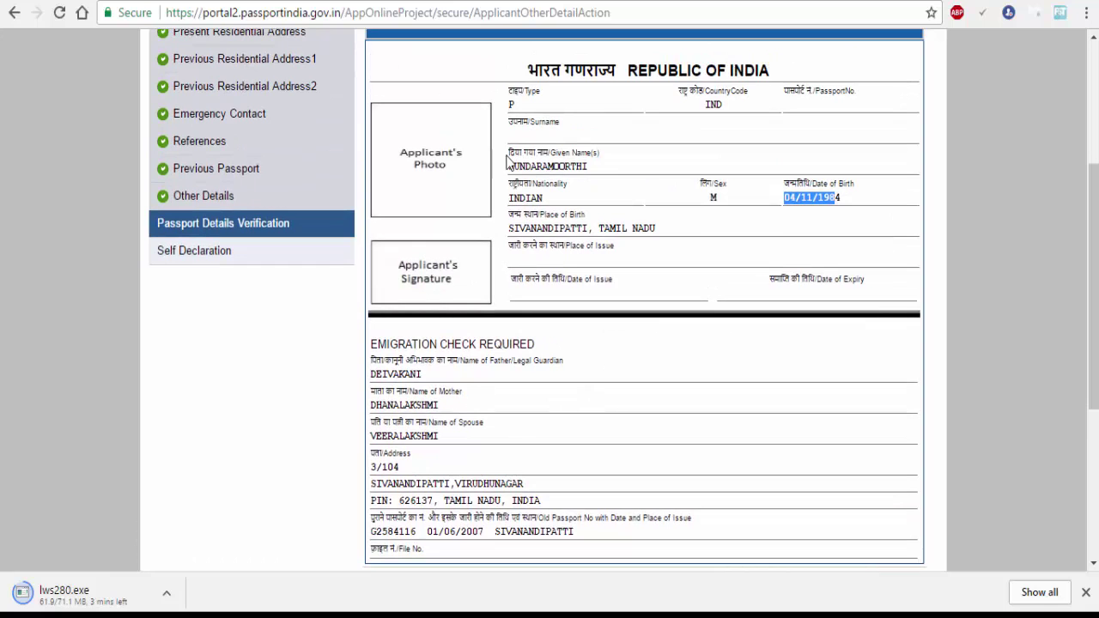
{"action": "scroll", "coordinate": [605, 361], "scroll_direction": "down", "scroll_amount": 2}
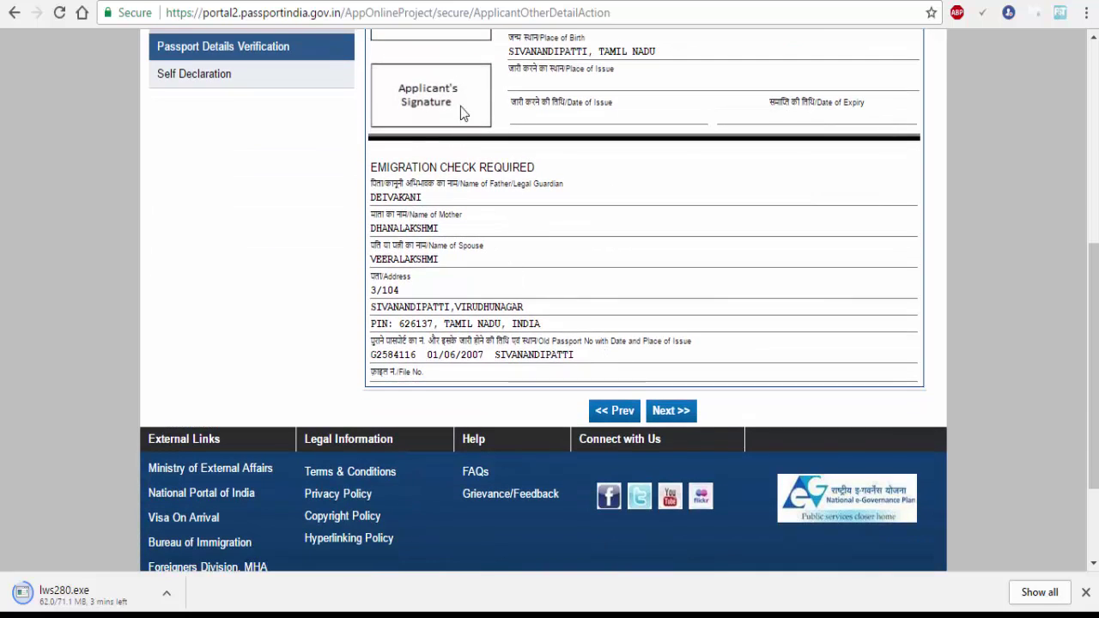
{"action": "scroll", "coordinate": [478, 214], "scroll_direction": "up", "scroll_amount": 1}
{"action": "scroll", "coordinate": [478, 214], "scroll_direction": "up", "scroll_amount": 2}
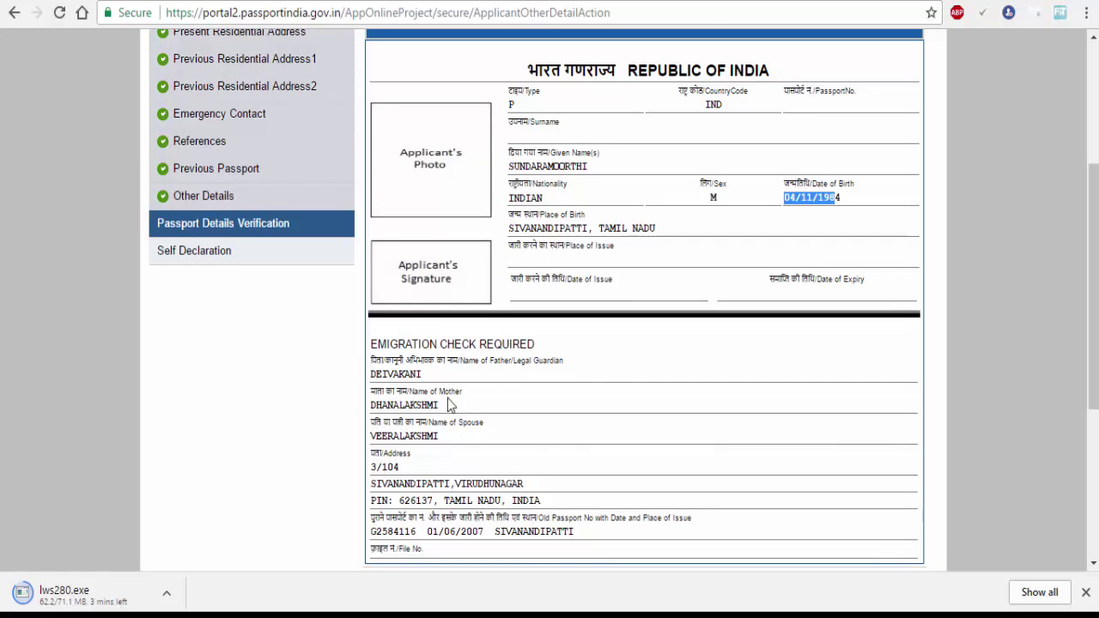
{"action": "scroll", "coordinate": [559, 454], "scroll_direction": "down", "scroll_amount": 1}
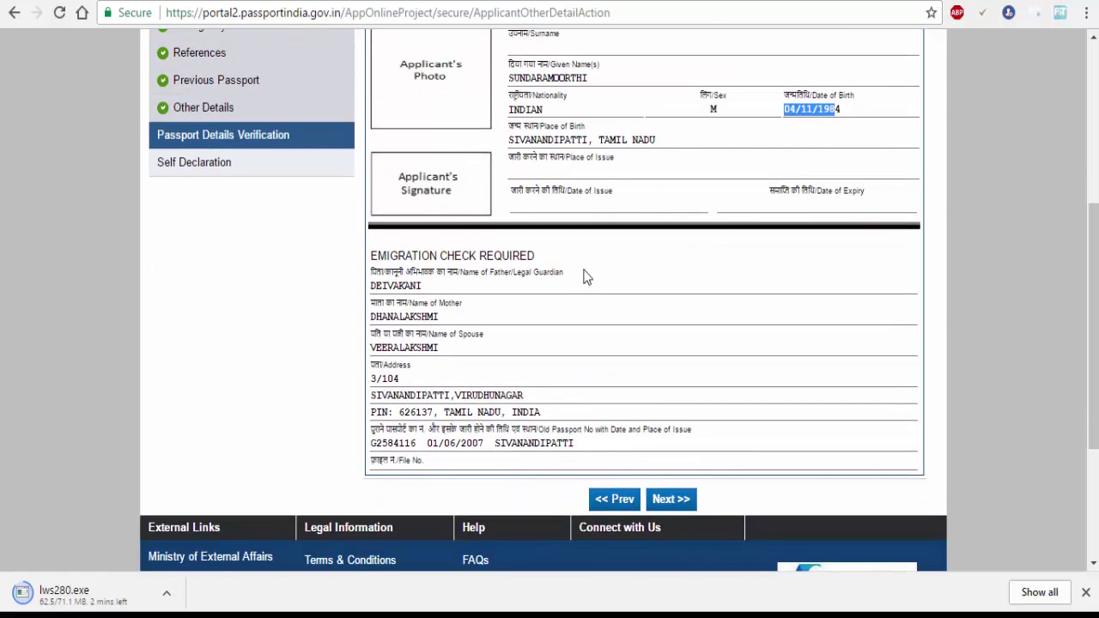
{"action": "left_click", "coordinate": [672, 500]}
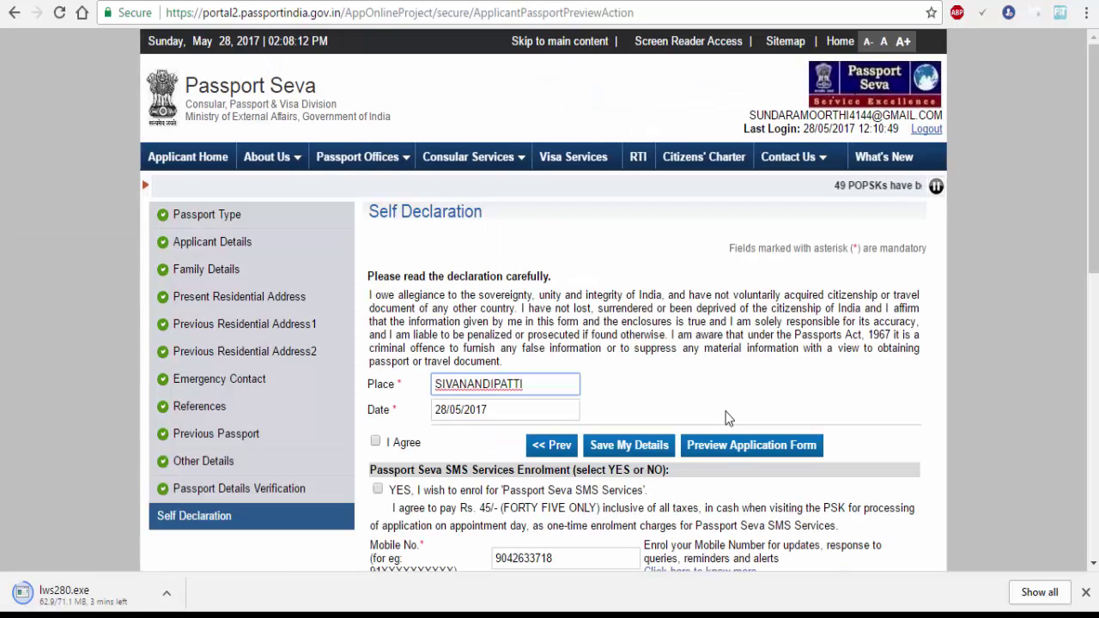
Step: Check the place in the self declaration and mark the declaration as agreed
{"action": "scroll", "coordinate": [725, 418], "scroll_direction": "down", "scroll_amount": 1}
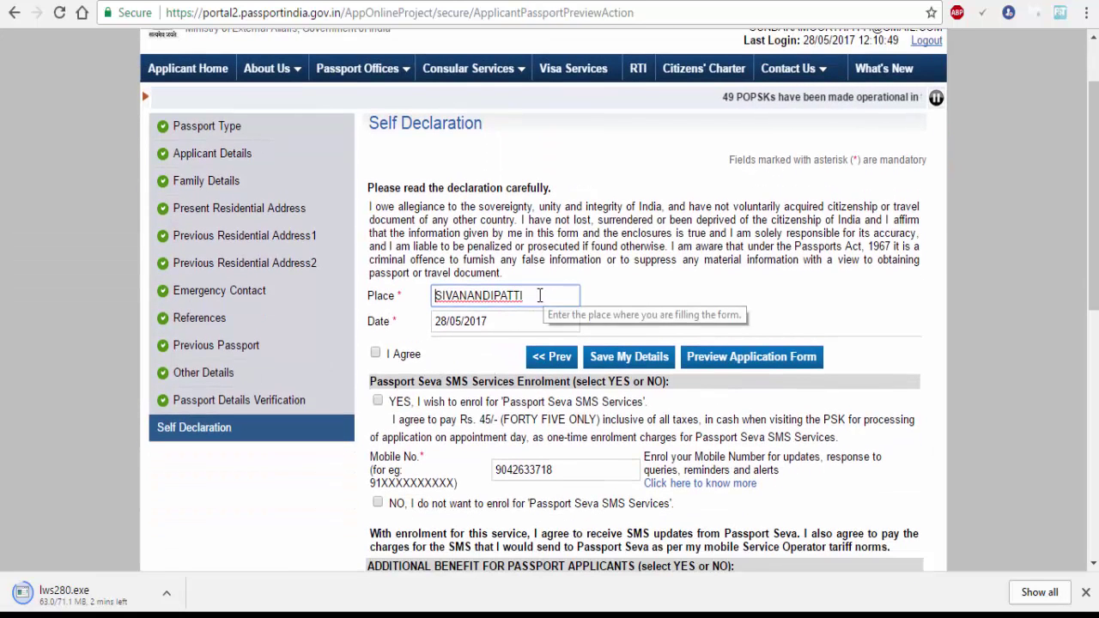
{"action": "double_click", "coordinate": [550, 298]}
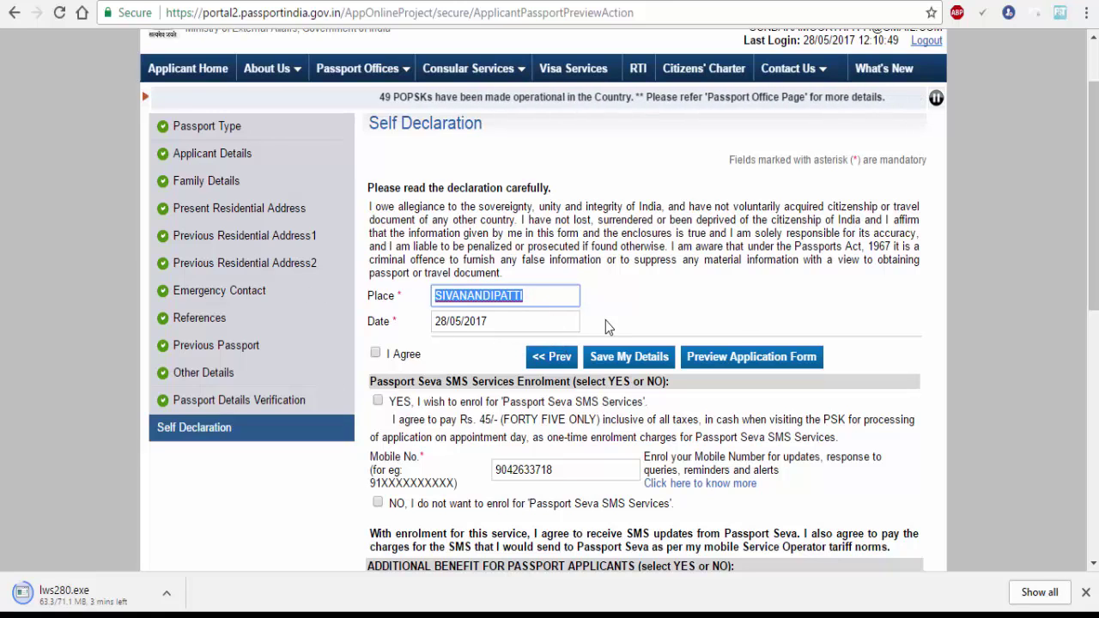
{"action": "scroll", "coordinate": [589, 326], "scroll_direction": "down", "scroll_amount": 1}
{"action": "left_click", "coordinate": [376, 265]}
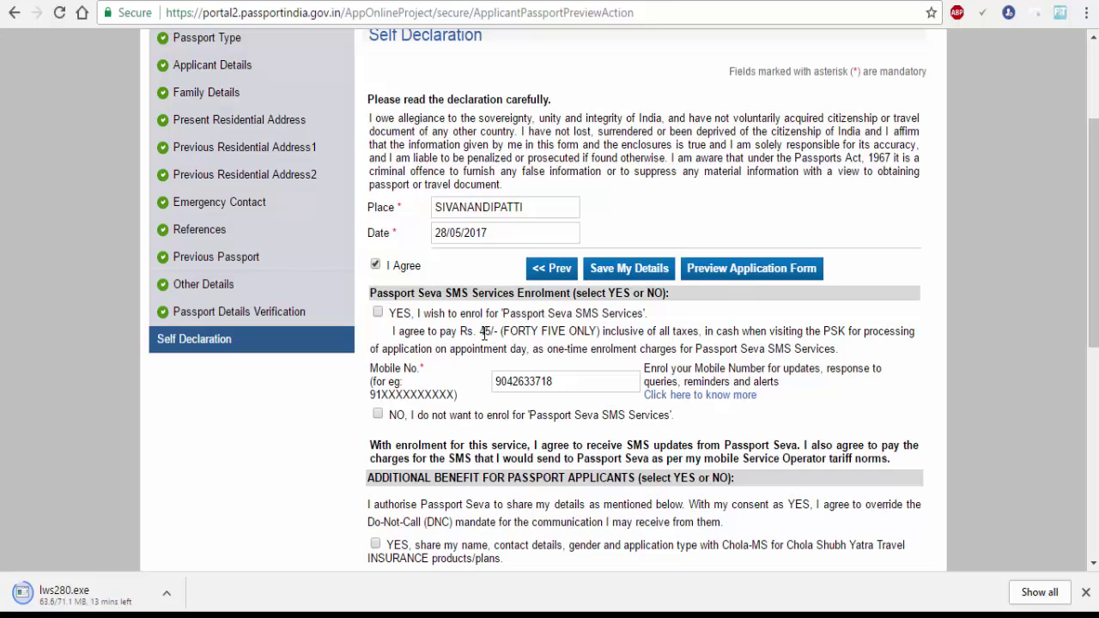
Step: Review the Rs. 45 charge, choose YES for Passport Seva SMS Services enrolment and check the enrolled mobile number
{"action": "left_click_drag", "start_coordinate": [481, 333], "coordinate": [495, 333]}
{"action": "left_click", "coordinate": [479, 336]}
{"action": "left_click_drag", "start_coordinate": [478, 331], "coordinate": [493, 336]}
{"action": "left_click", "coordinate": [482, 344]}
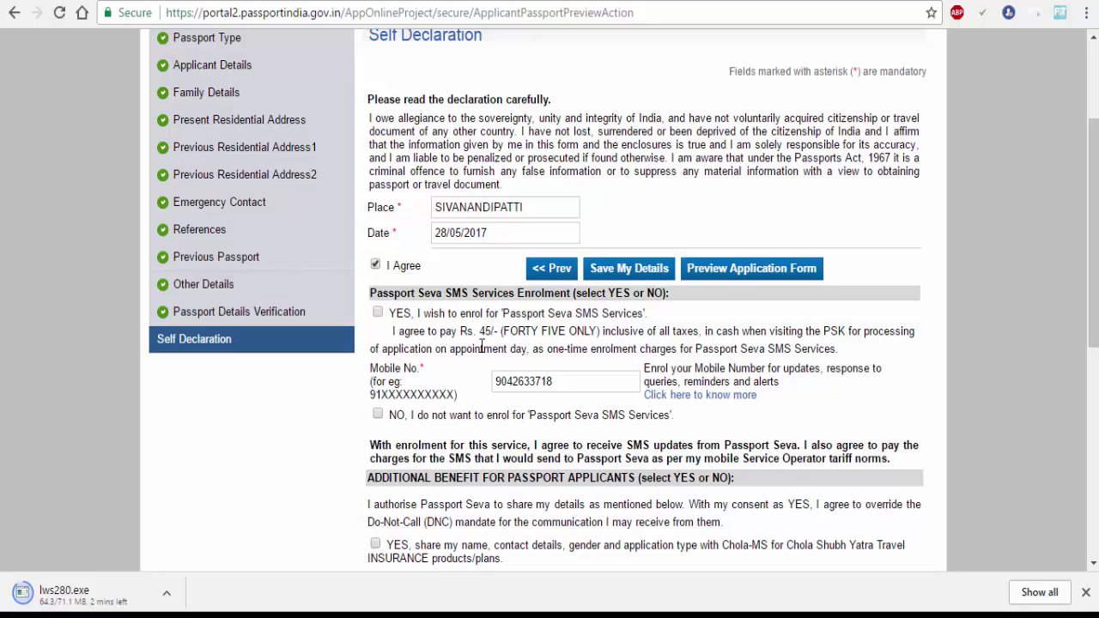
{"action": "left_click", "coordinate": [378, 313]}
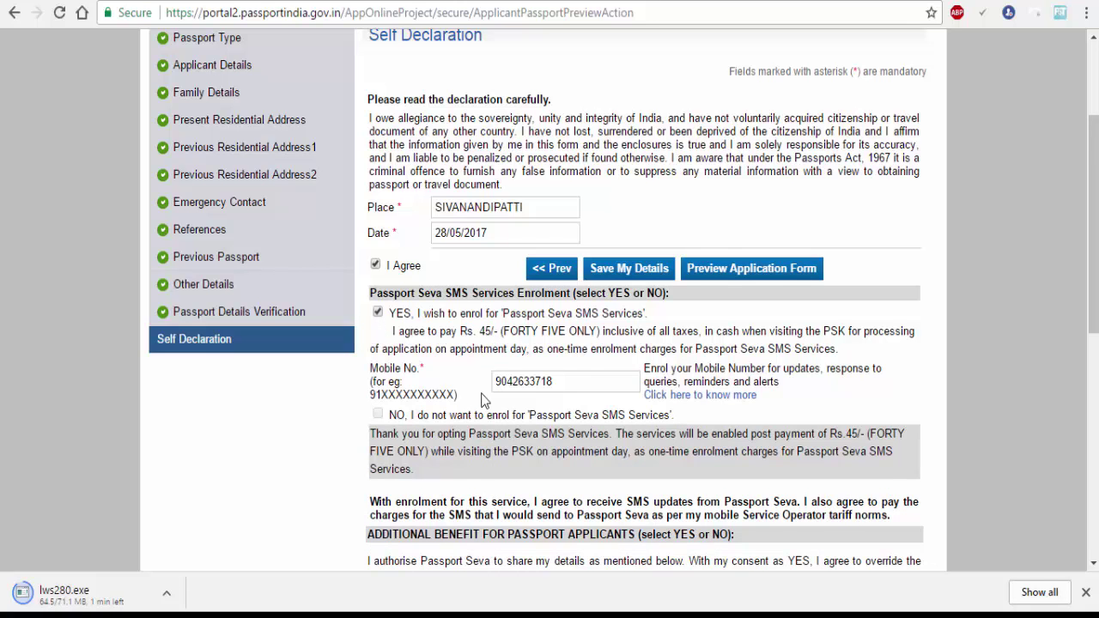
{"action": "scroll", "coordinate": [483, 400], "scroll_direction": "down", "scroll_amount": 1}
{"action": "left_click_drag", "start_coordinate": [559, 297], "coordinate": [469, 300]}
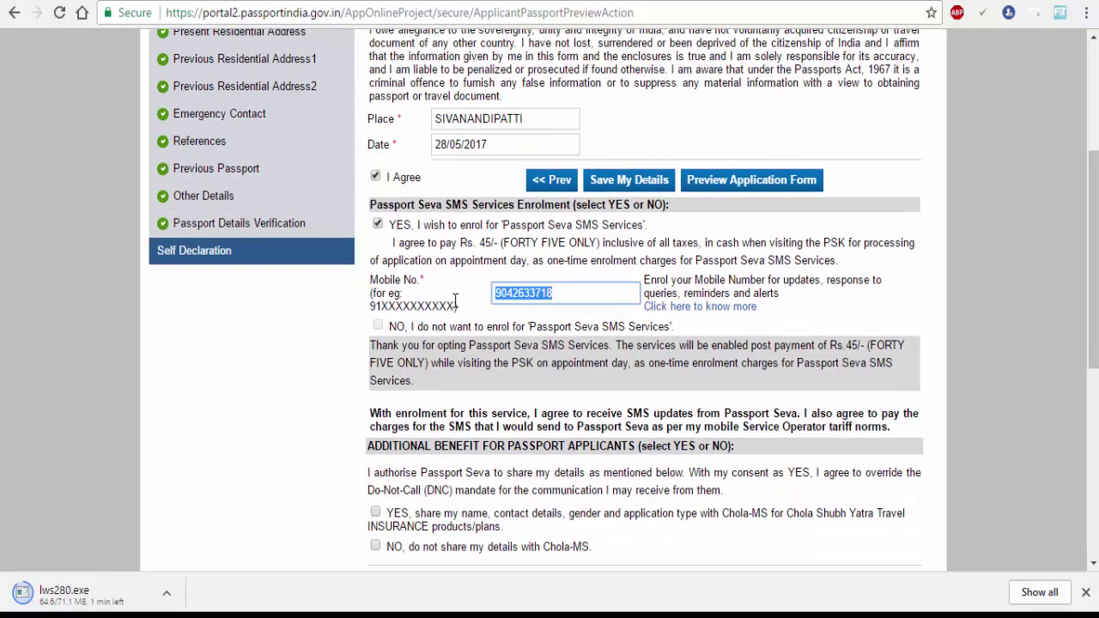